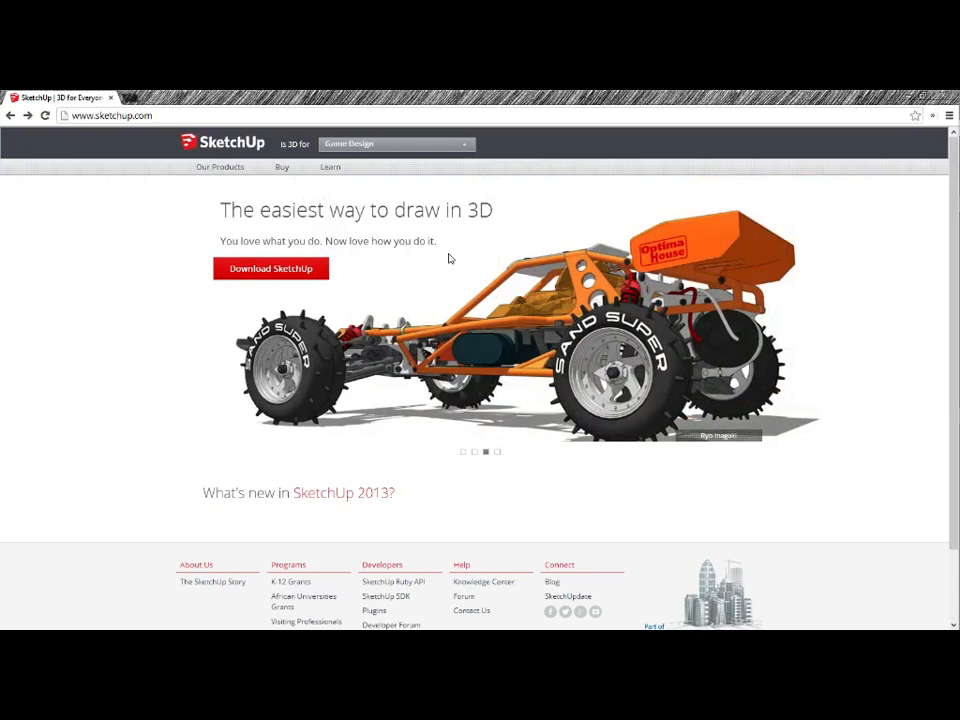
Switch to SketchUp's welcome window, show the templates and start modelling with the Simple Template - Feet and Inches.
{"action": "key", "text": "alt+Tab"}
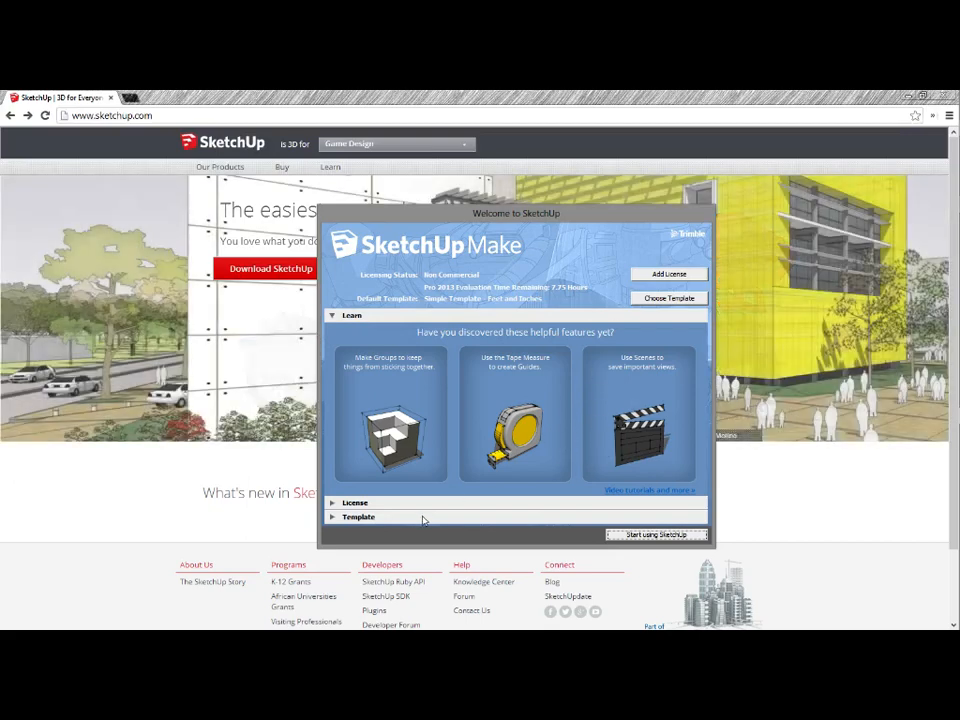
{"action": "left_click", "coordinate": [333, 518]}
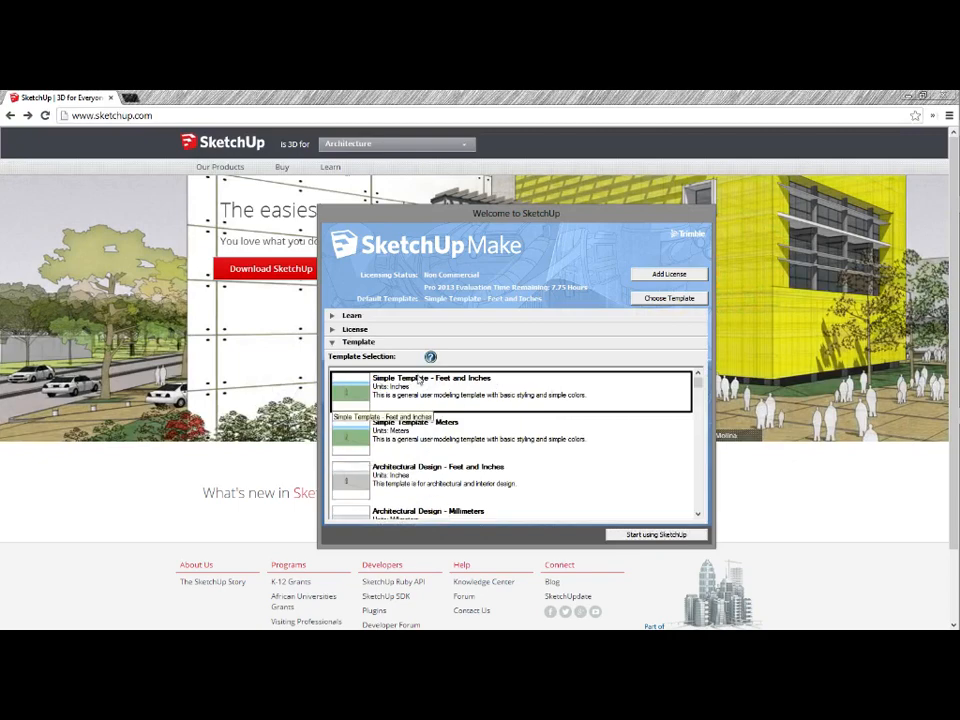
{"action": "left_click", "coordinate": [647, 535]}
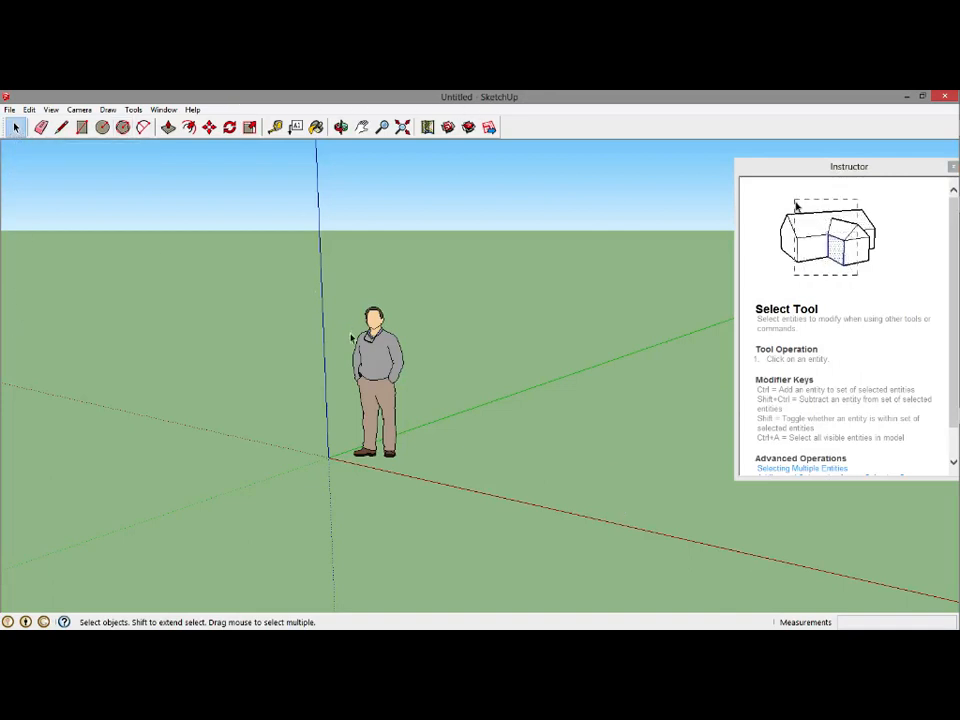
Select the standing person figure, erase it with the Eraser tool, and undo the erasure.
{"action": "left_click", "coordinate": [384, 372]}
{"action": "left_click", "coordinate": [491, 378]}
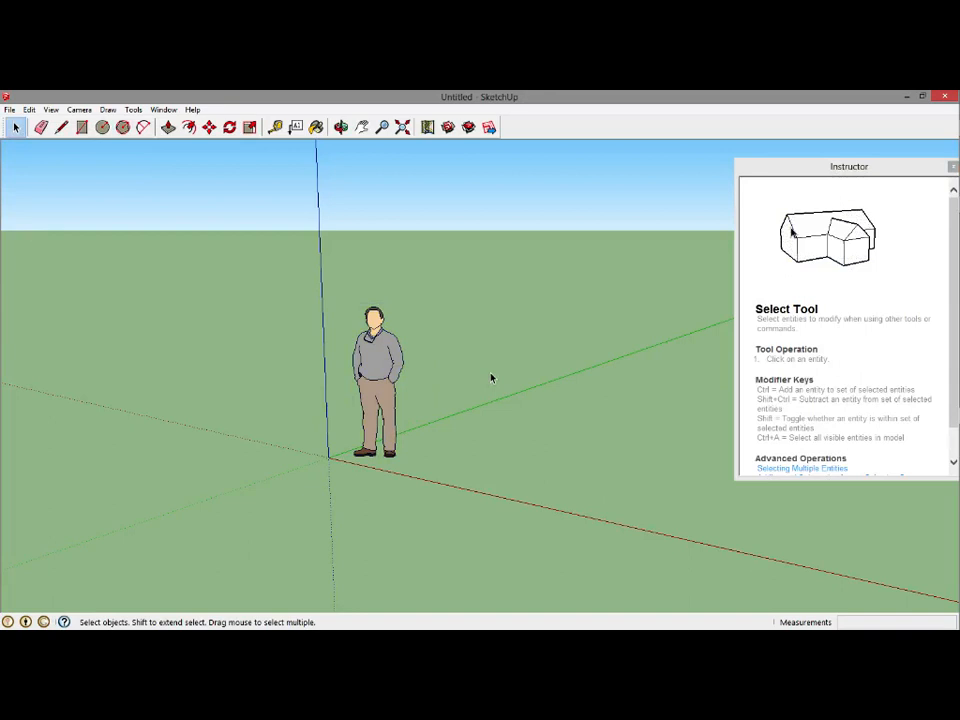
{"action": "left_click", "coordinate": [384, 357]}
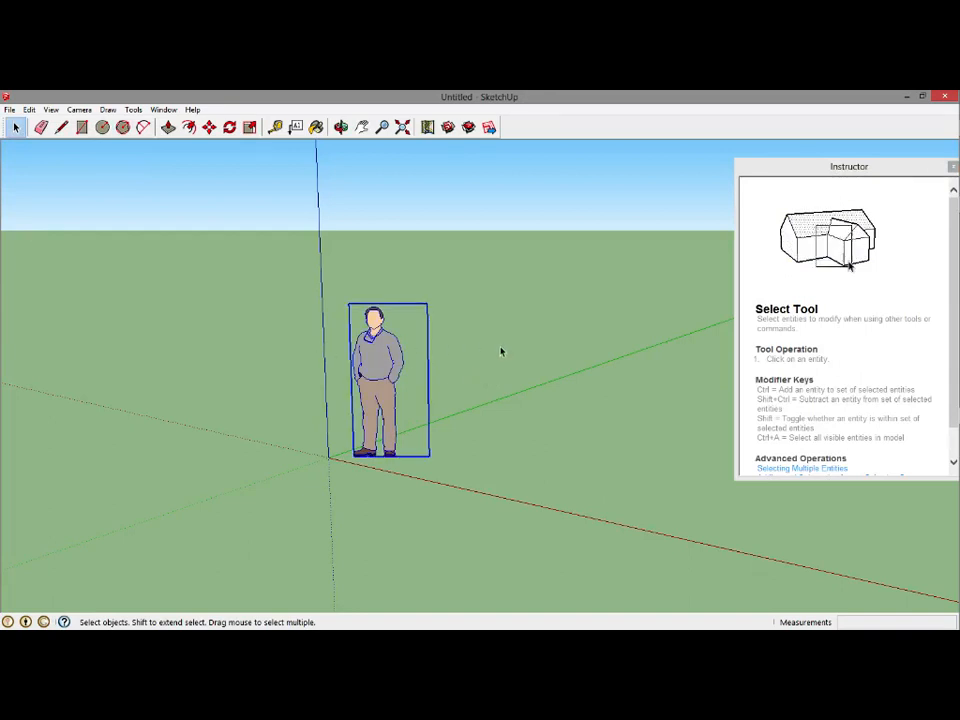
{"action": "left_click", "coordinate": [40, 127]}
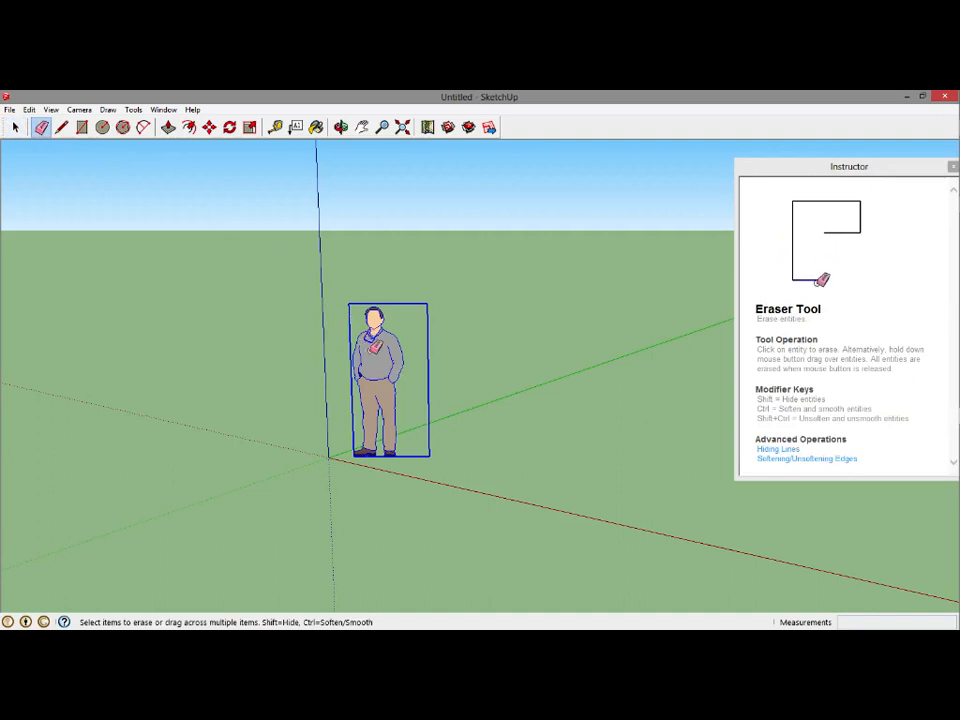
{"action": "left_click", "coordinate": [412, 356]}
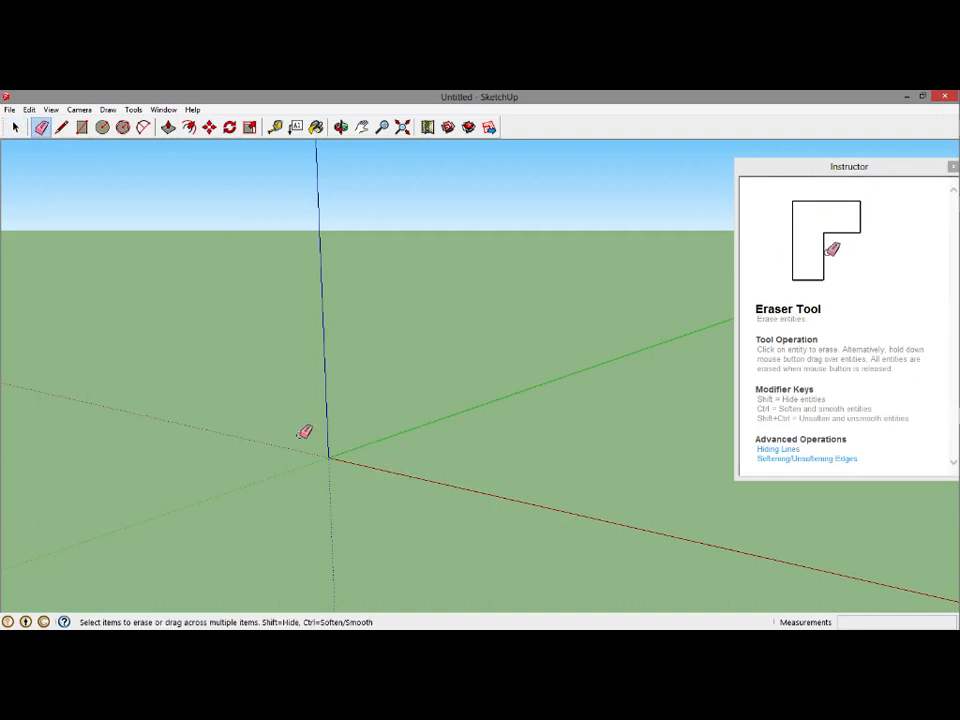
{"action": "key", "text": "ctrl+z"}
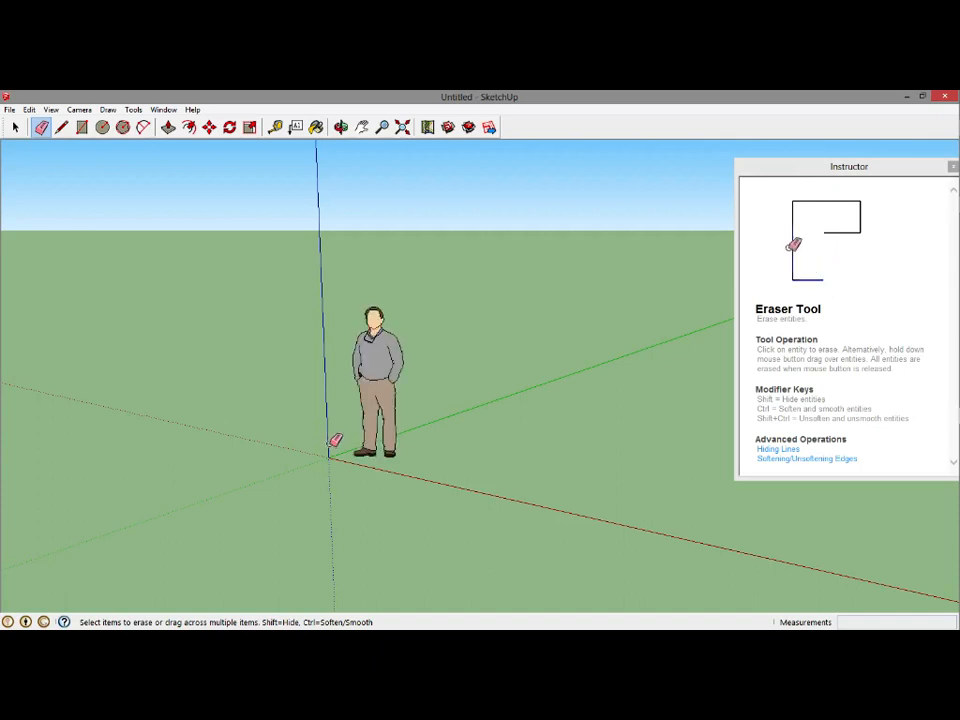
{"action": "scroll", "coordinate": [272, 447], "scroll_direction": "down", "scroll_amount": 2}
{"action": "scroll", "coordinate": [229, 448], "scroll_direction": "up", "scroll_amount": 3}
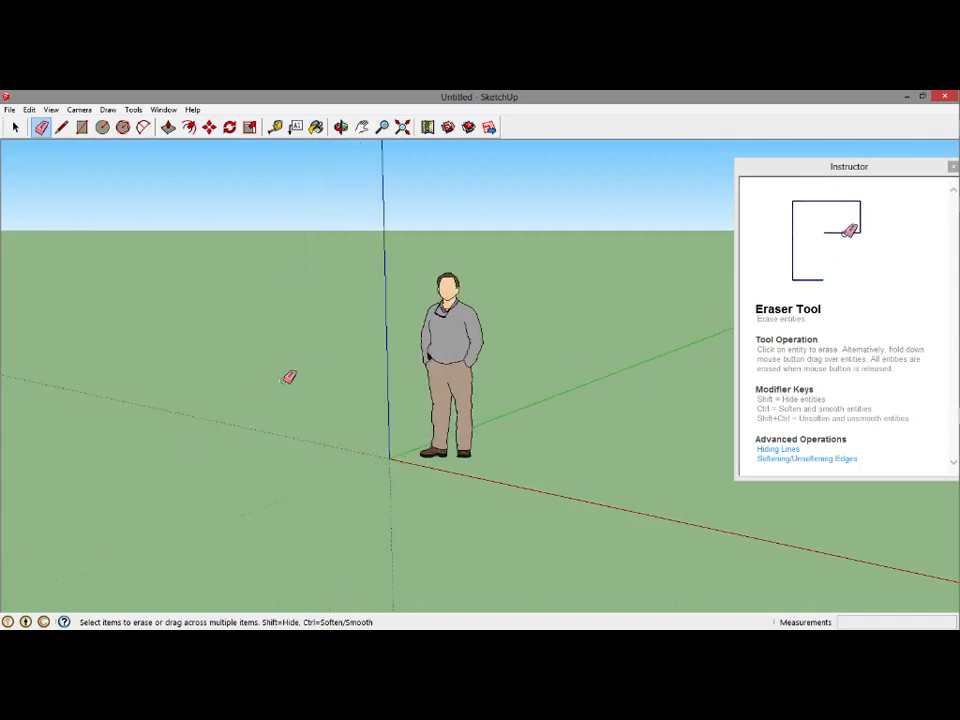
{"action": "scroll", "coordinate": [279, 378], "scroll_direction": "down", "scroll_amount": 1}
{"action": "scroll", "coordinate": [279, 378], "scroll_direction": "down", "scroll_amount": 4}
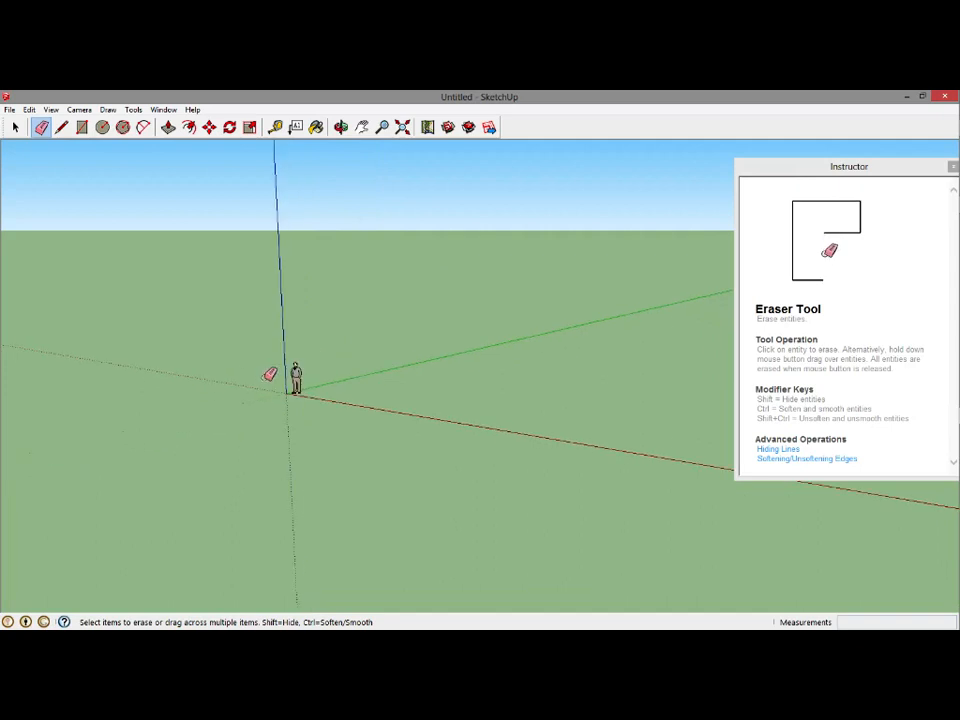
{"action": "scroll", "coordinate": [269, 375], "scroll_direction": "up", "scroll_amount": 5}
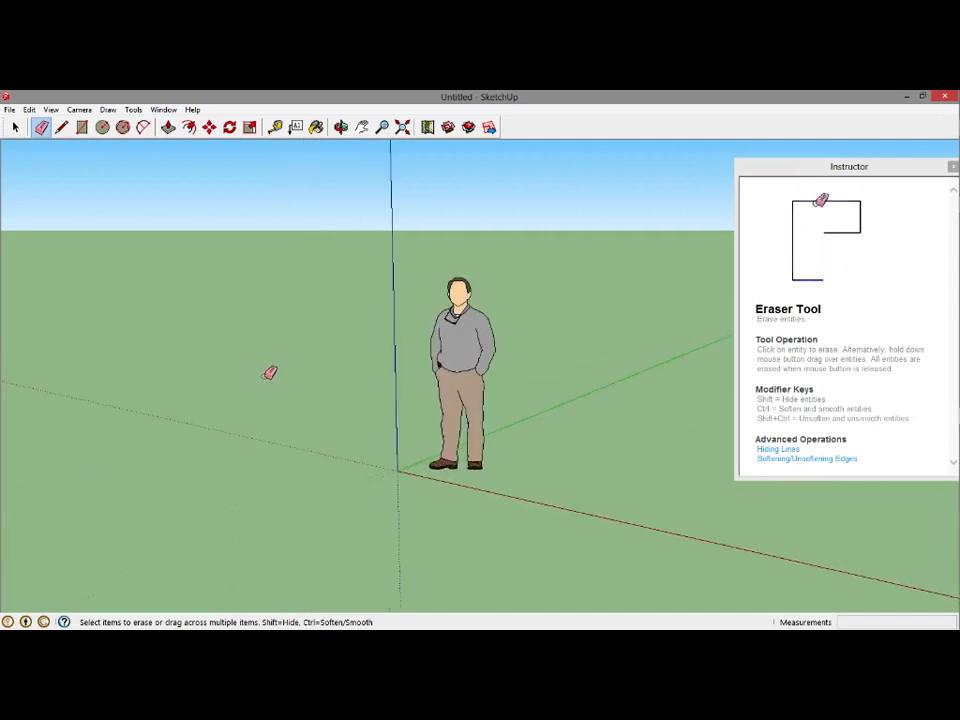
{"action": "scroll", "coordinate": [269, 374], "scroll_direction": "down", "scroll_amount": 4}
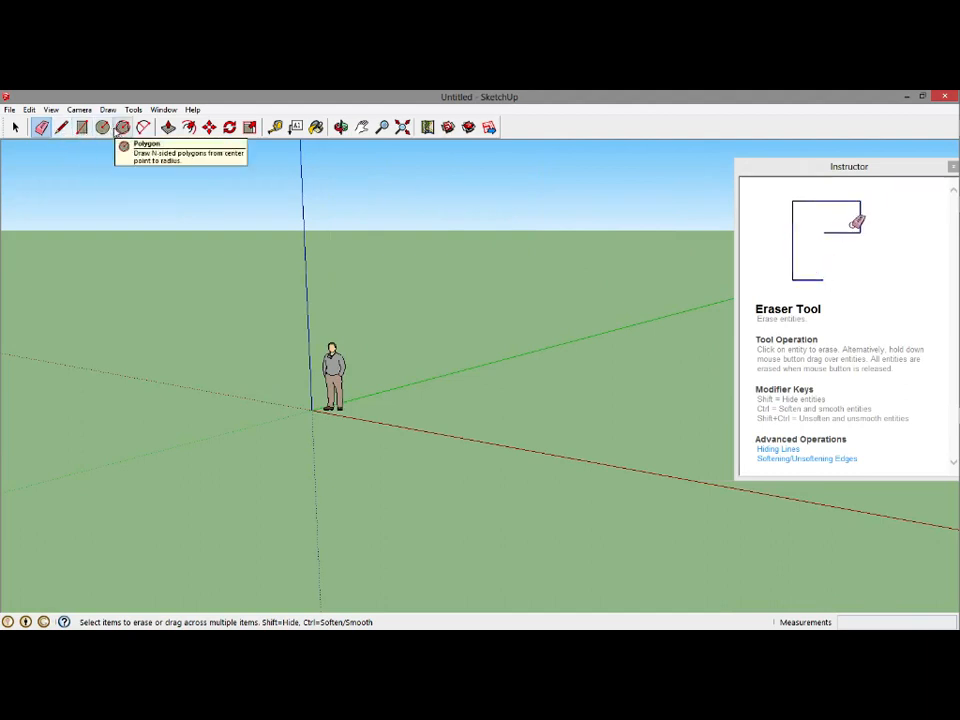
Draw a rectangle on the ground from the origin, about 13' 11" along the red axis by 21' along the green axis.
{"action": "left_click", "coordinate": [82, 127]}
{"action": "left_click", "coordinate": [312, 410]}
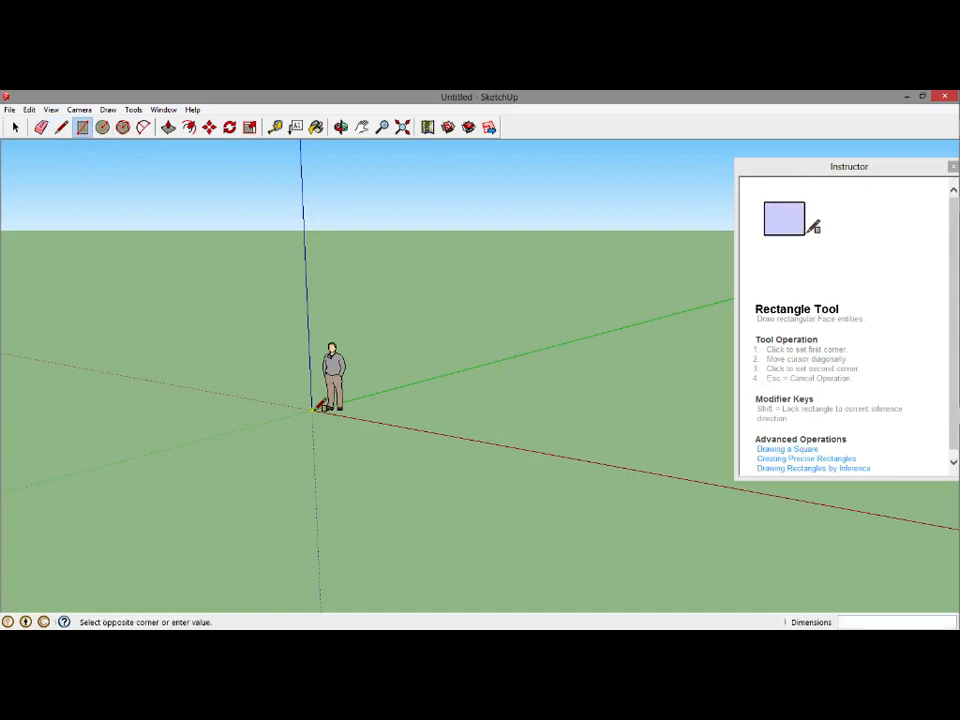
{"action": "left_click", "coordinate": [203, 522]}
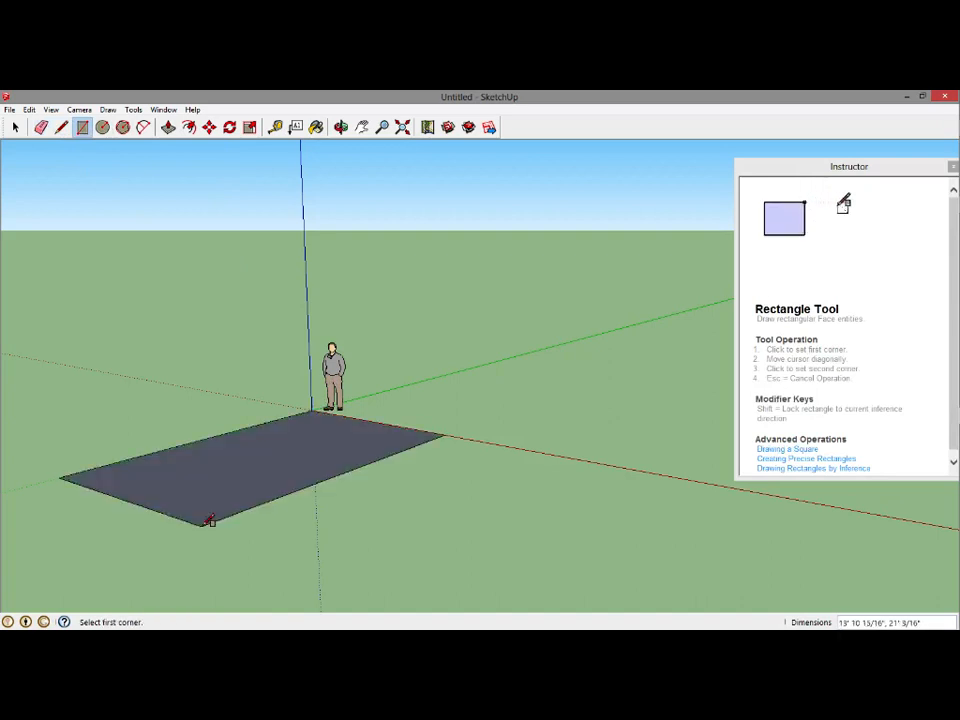
Draw a circle with a radius of about 8' 10" on the ground beyond the red axis, apart from the rectangle.
{"action": "left_click", "coordinate": [102, 127]}
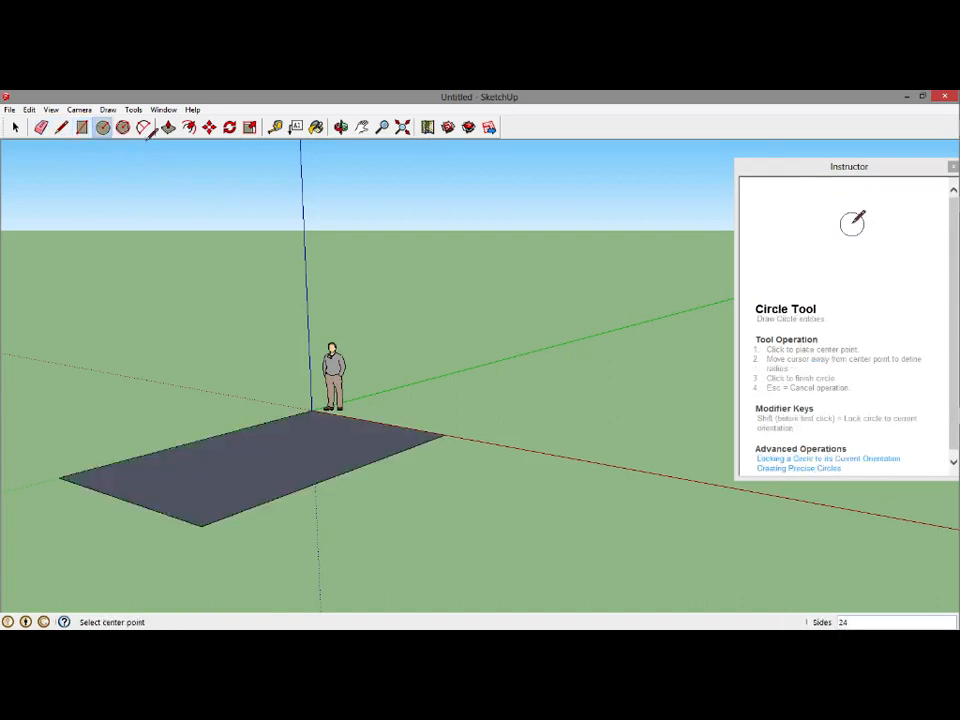
{"action": "left_click", "coordinate": [544, 404]}
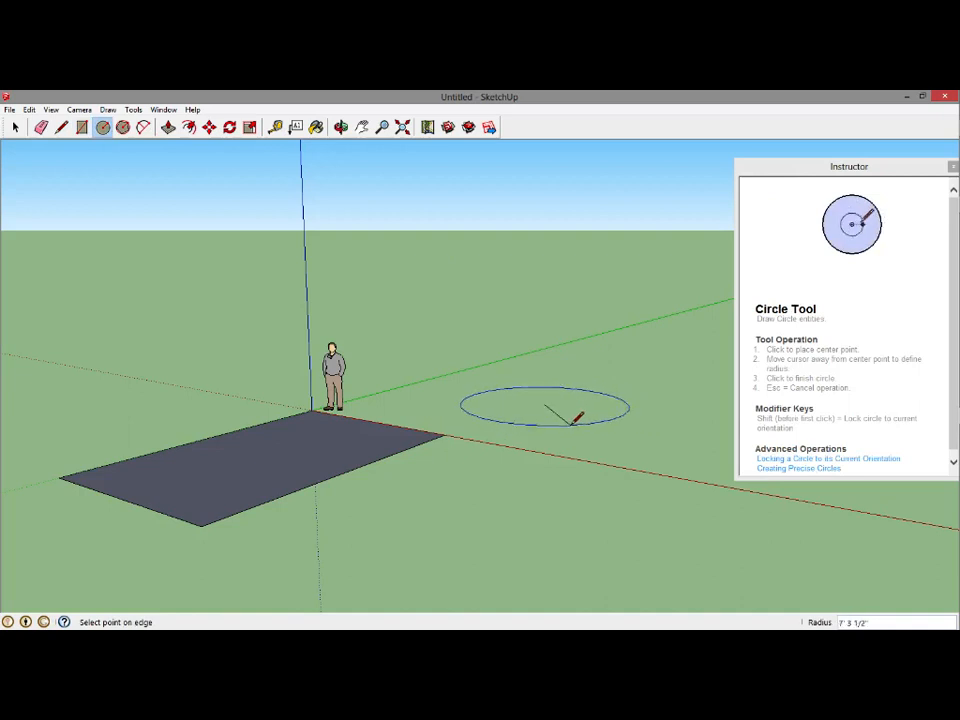
{"action": "left_click", "coordinate": [573, 428]}
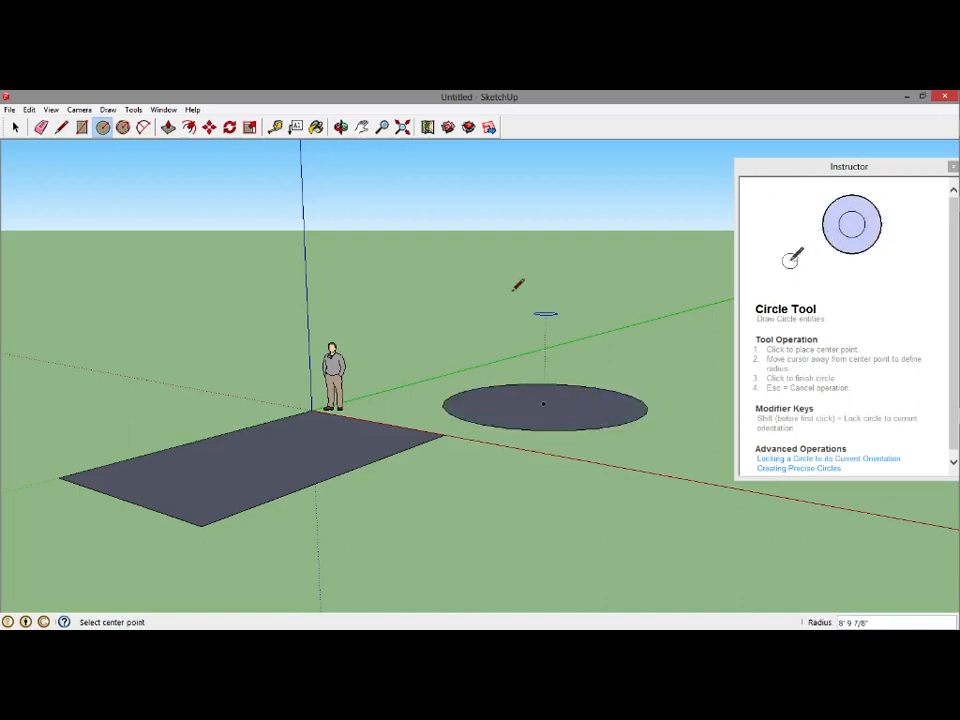
Draw a hexagon with a radius of about 7' 4" on the ground behind the rectangle.
{"action": "left_click", "coordinate": [123, 127]}
{"action": "left_click", "coordinate": [221, 357]}
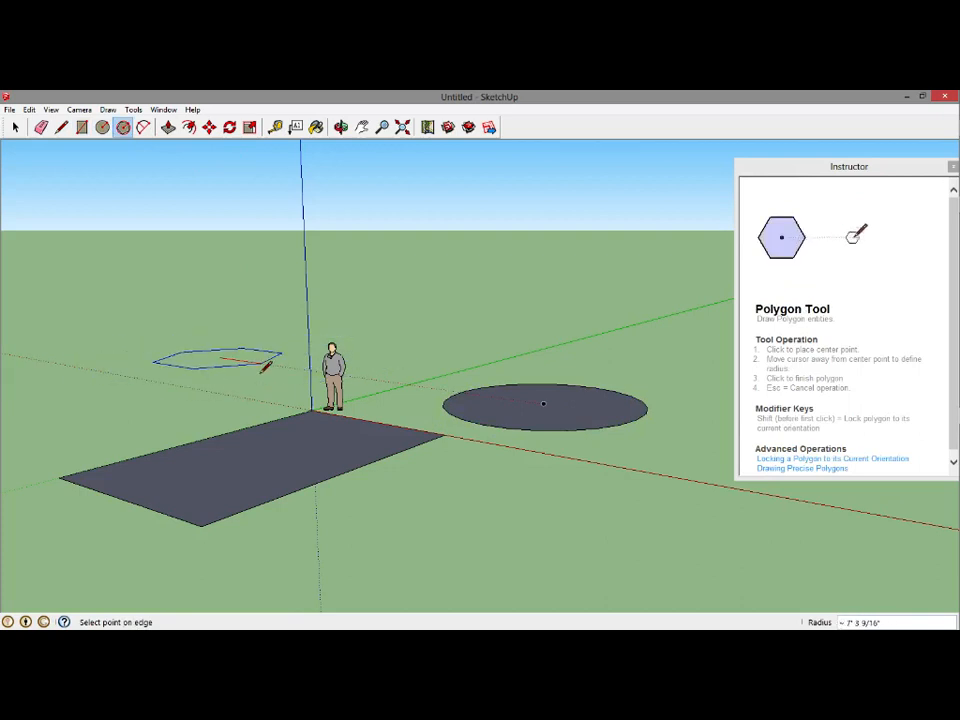
{"action": "left_click", "coordinate": [280, 354]}
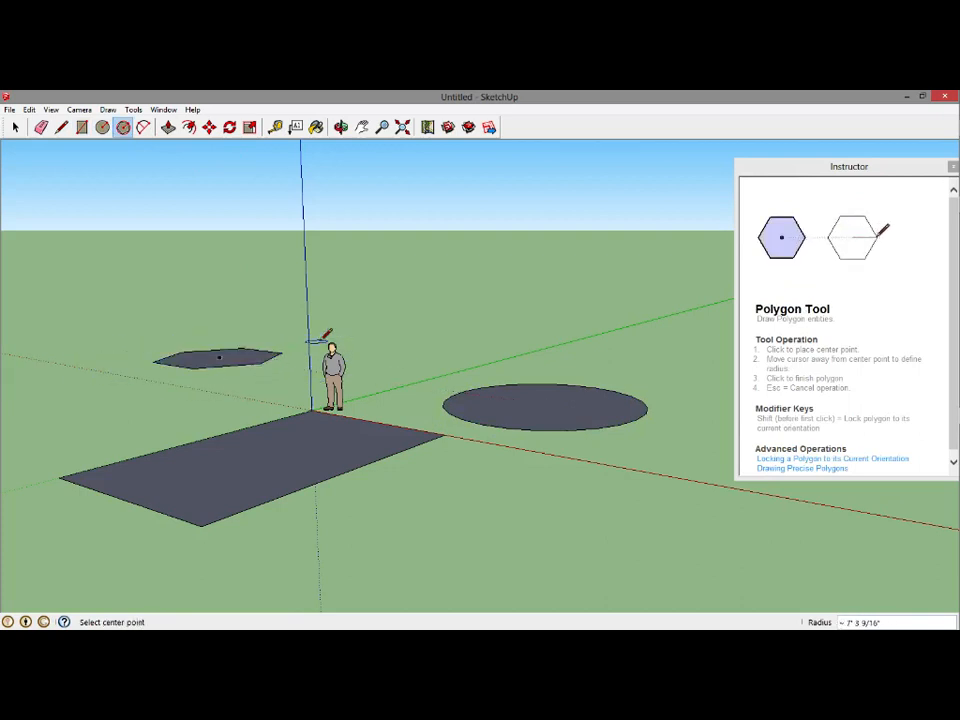
Draw an arc between two points on the rectangle's long front edge, bulging outward about 11' 3".
{"action": "left_click", "coordinate": [143, 127]}
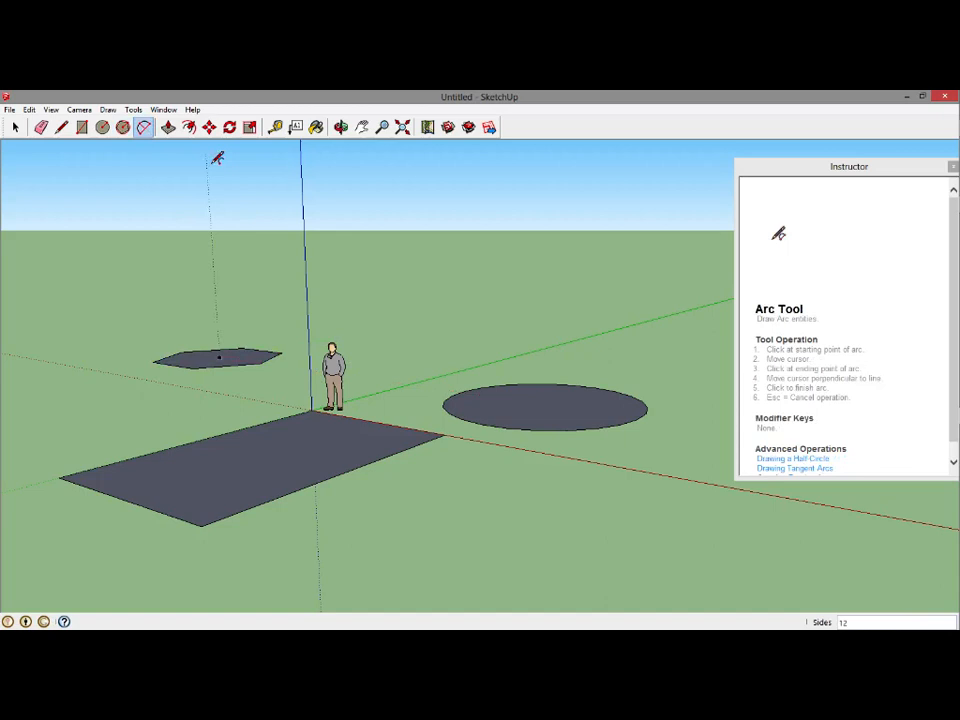
{"action": "left_click", "coordinate": [430, 438]}
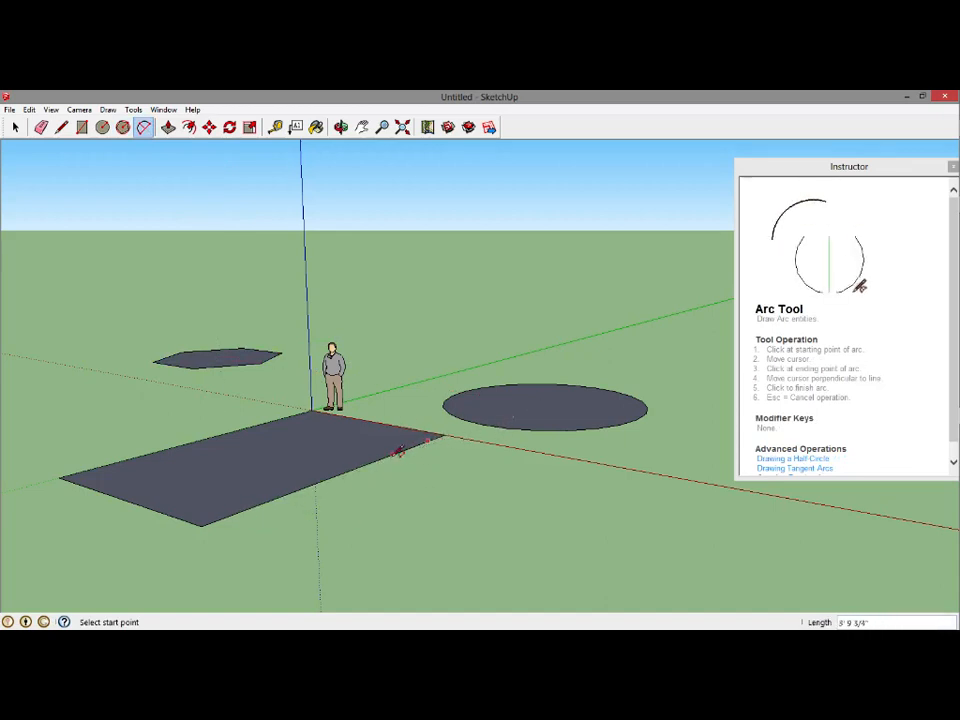
{"action": "left_click", "coordinate": [260, 504]}
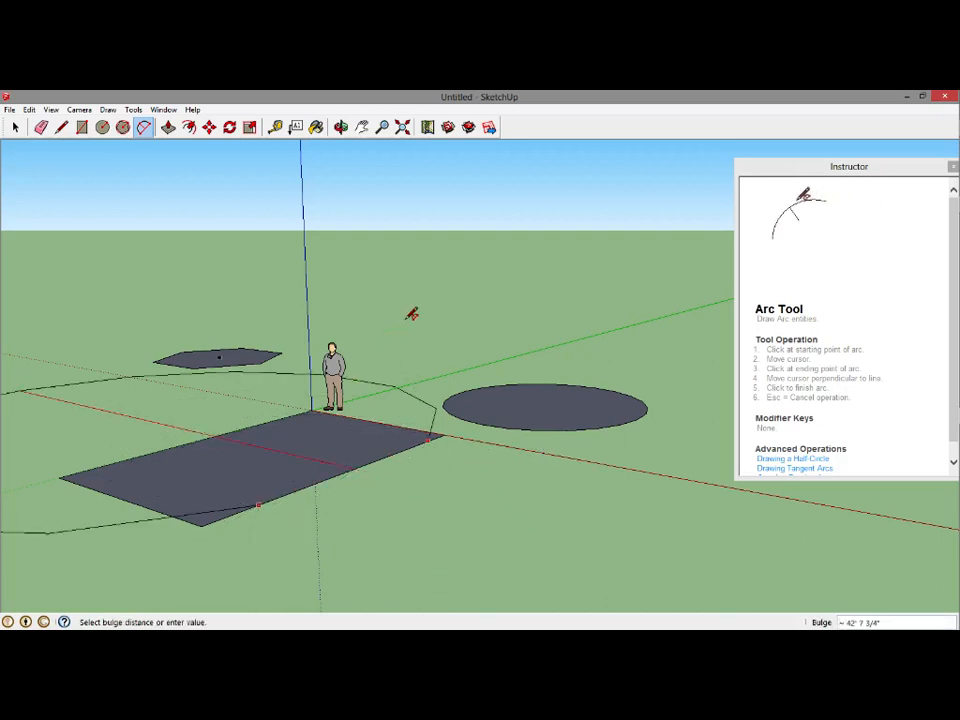
{"action": "left_click", "coordinate": [535, 482]}
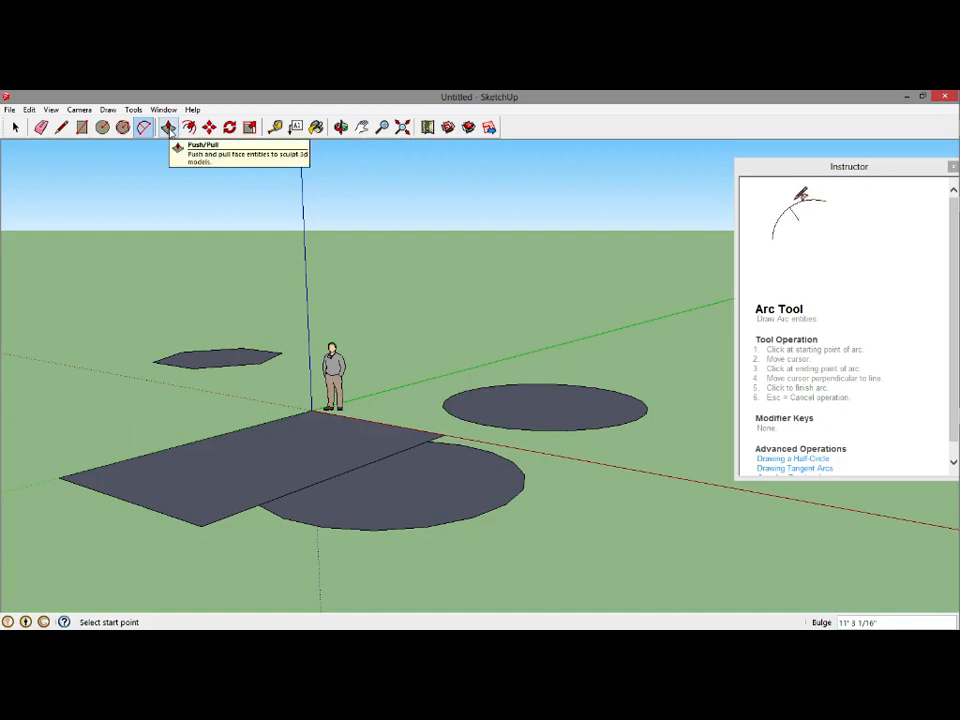
Push/Pull the hexagon up about 7' 9" and the circle up into a low cylinder.
{"action": "left_click", "coordinate": [168, 127]}
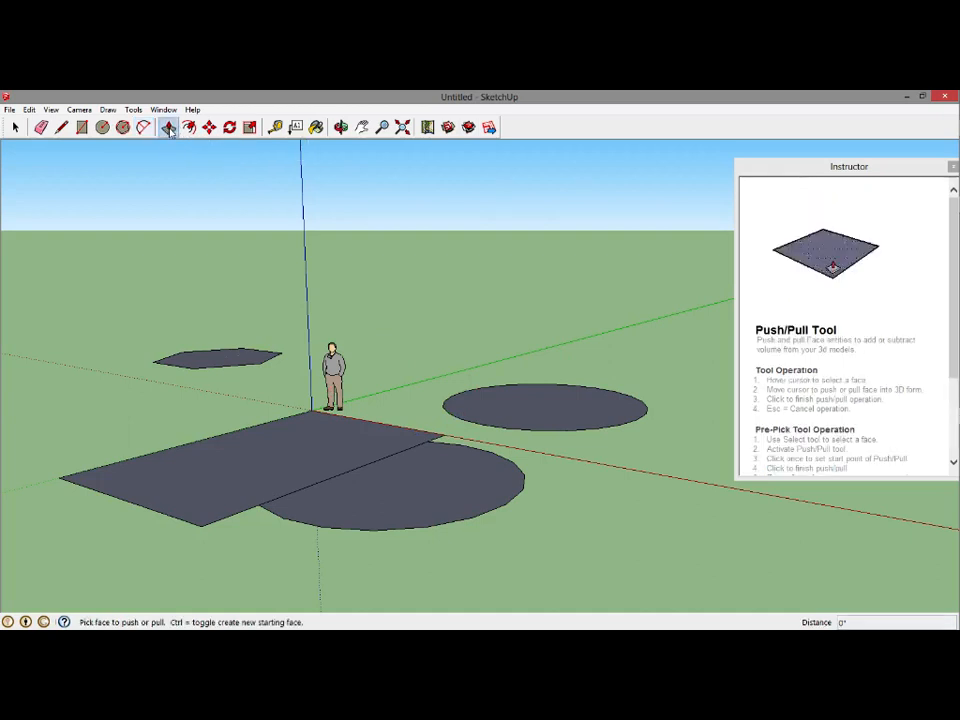
{"action": "left_click", "coordinate": [222, 358]}
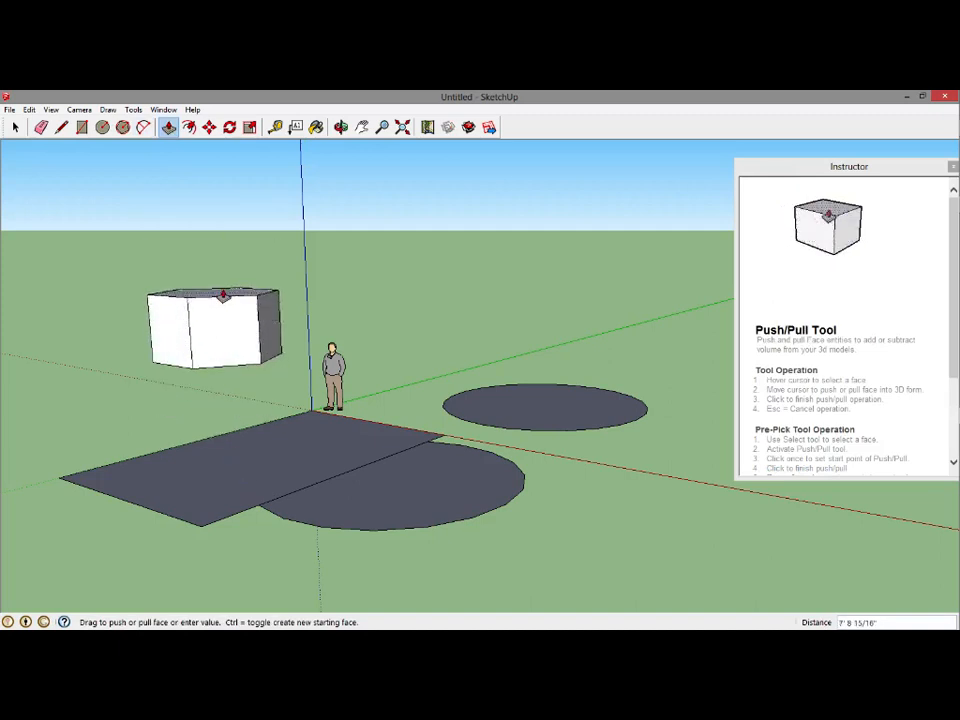
{"action": "left_click", "coordinate": [223, 292]}
{"action": "left_click", "coordinate": [508, 410]}
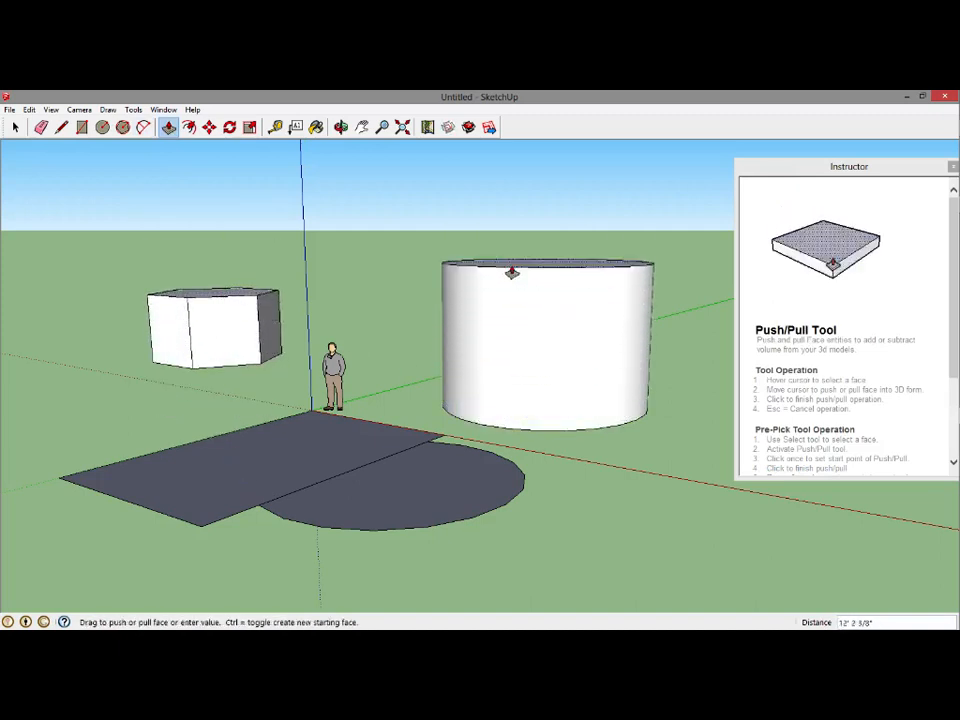
{"action": "left_click", "coordinate": [528, 360]}
Push/Pull the rectangle up about 13' 3" and the adjoining arc-shaped face up about 3' 3".
{"action": "left_click", "coordinate": [349, 437]}
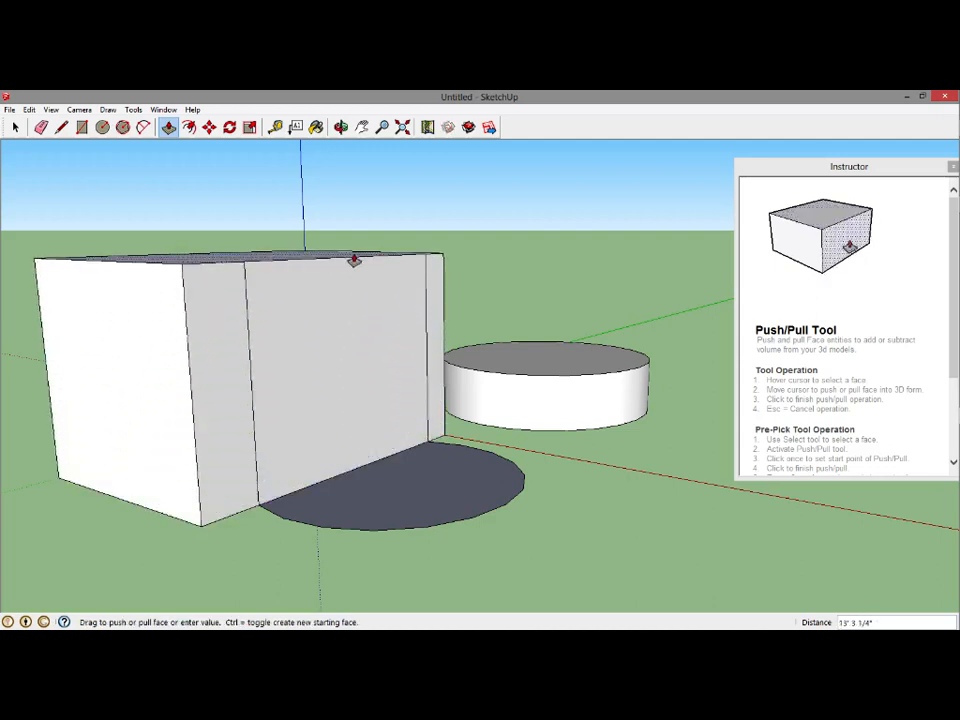
{"action": "left_click", "coordinate": [354, 257]}
{"action": "left_click", "coordinate": [403, 481]}
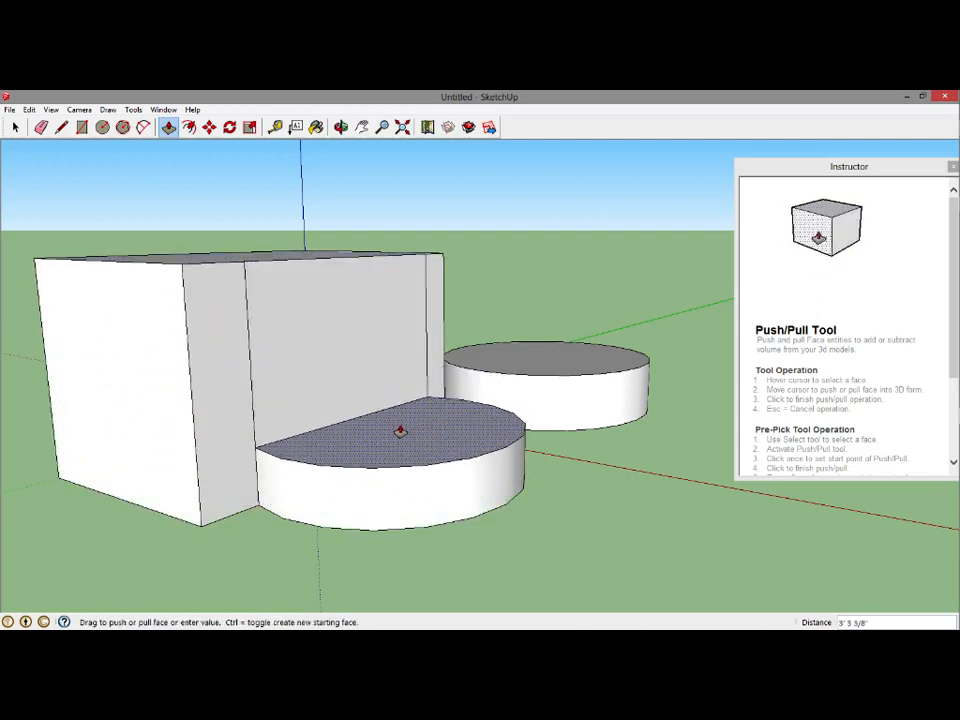
{"action": "left_click", "coordinate": [399, 430]}
Push the wall section above the rounded block back about 2' 9" and raise the strip at its foot about 3' 5".
{"action": "left_click", "coordinate": [359, 364]}
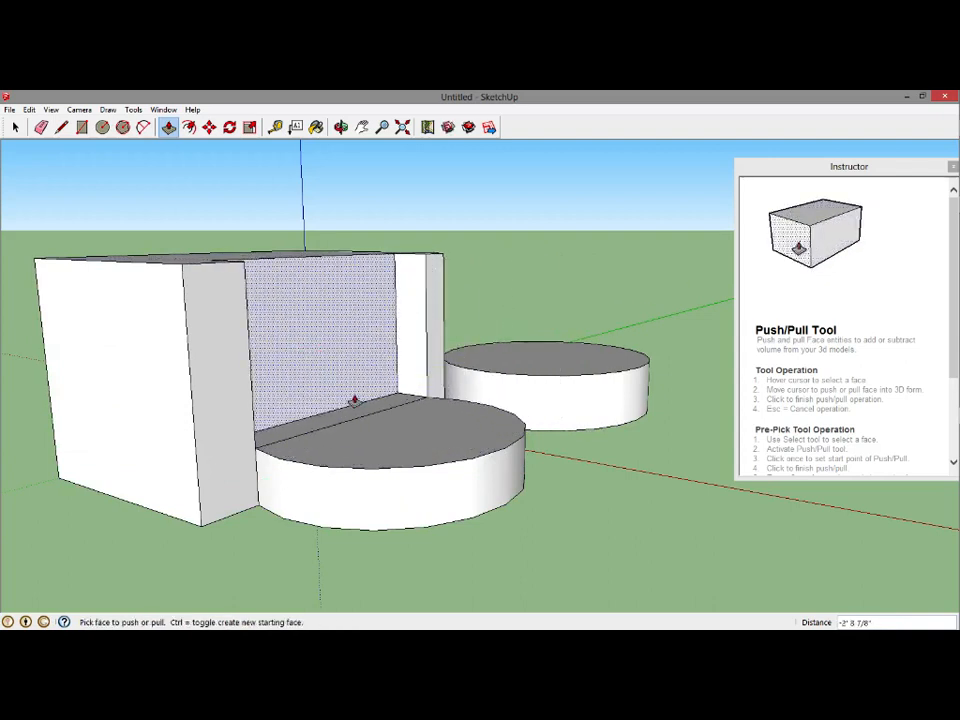
{"action": "left_click", "coordinate": [356, 362]}
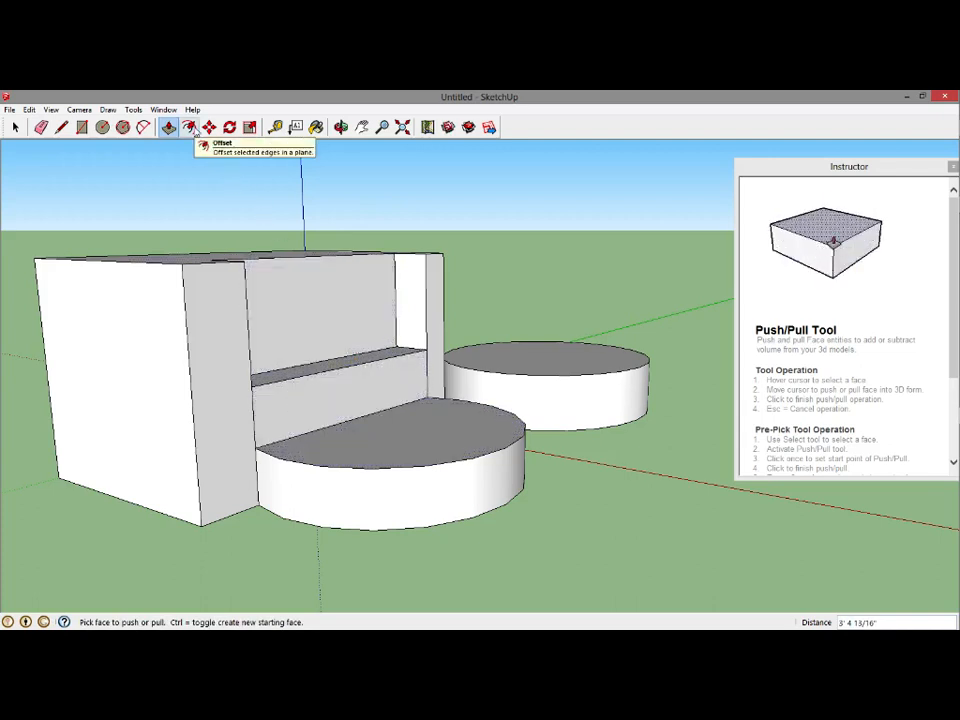
Offset the edges of the box's recessed wall inward to outline a smaller rectangle.
{"action": "left_click", "coordinate": [190, 128]}
{"action": "left_click", "coordinate": [291, 281]}
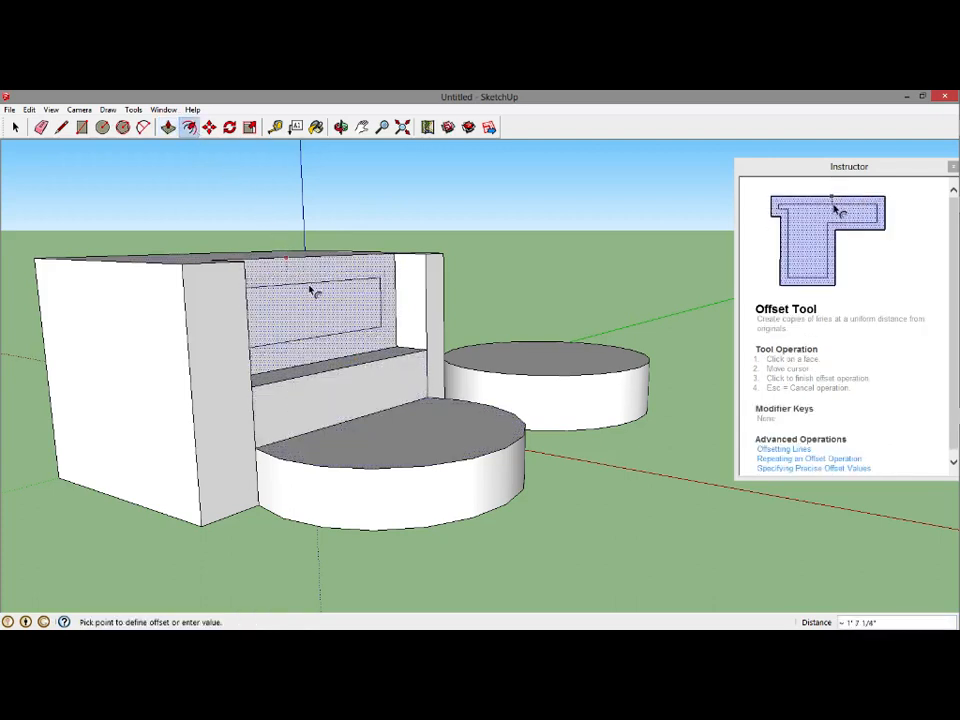
{"action": "left_click", "coordinate": [332, 300]}
Offset the outlines of the box's white end wall and the cylinder's top face inward.
{"action": "left_click", "coordinate": [97, 317]}
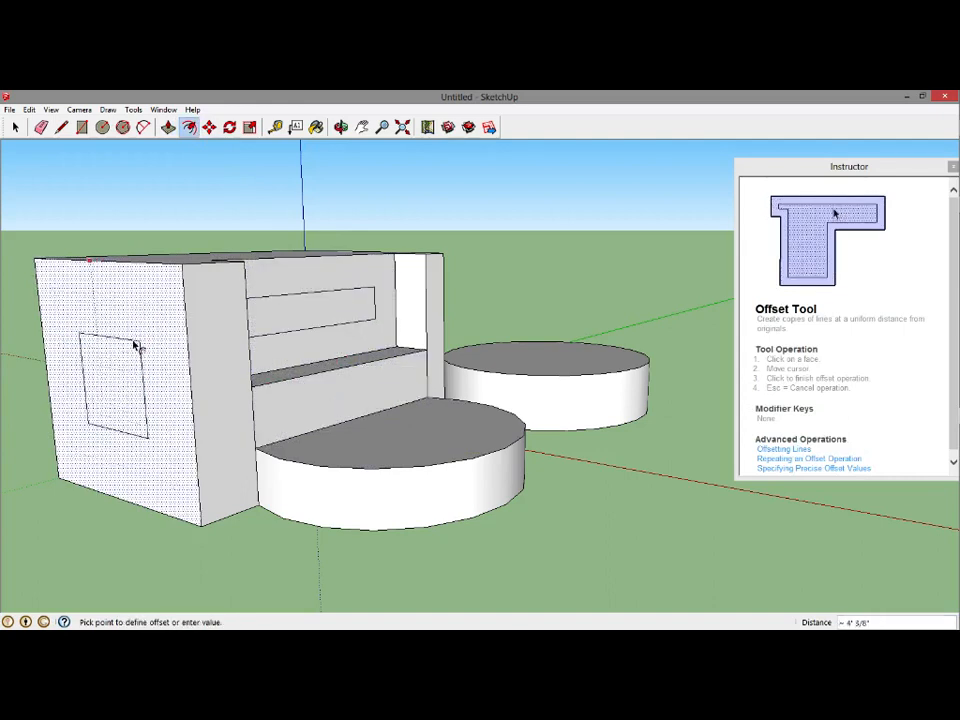
{"action": "left_click", "coordinate": [136, 343]}
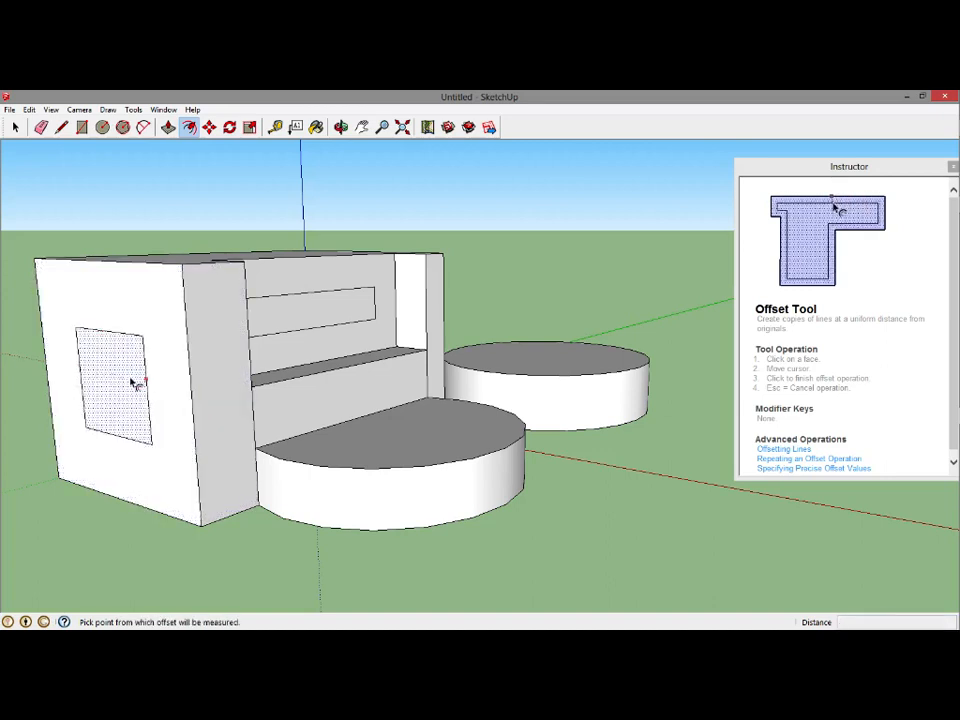
{"action": "left_click", "coordinate": [543, 363]}
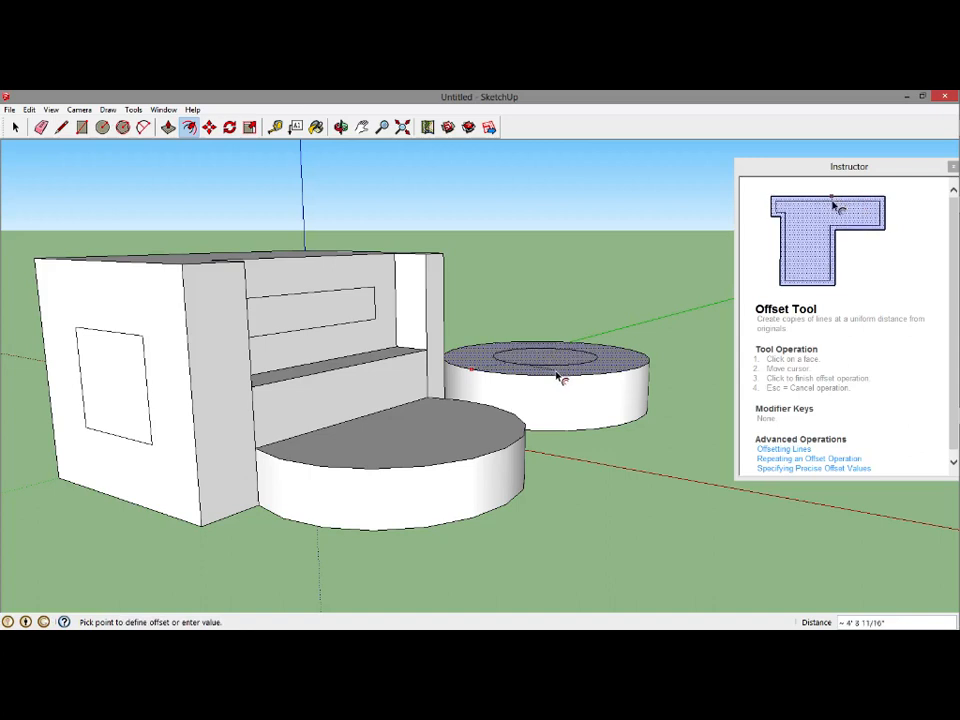
{"action": "left_click", "coordinate": [562, 380]}
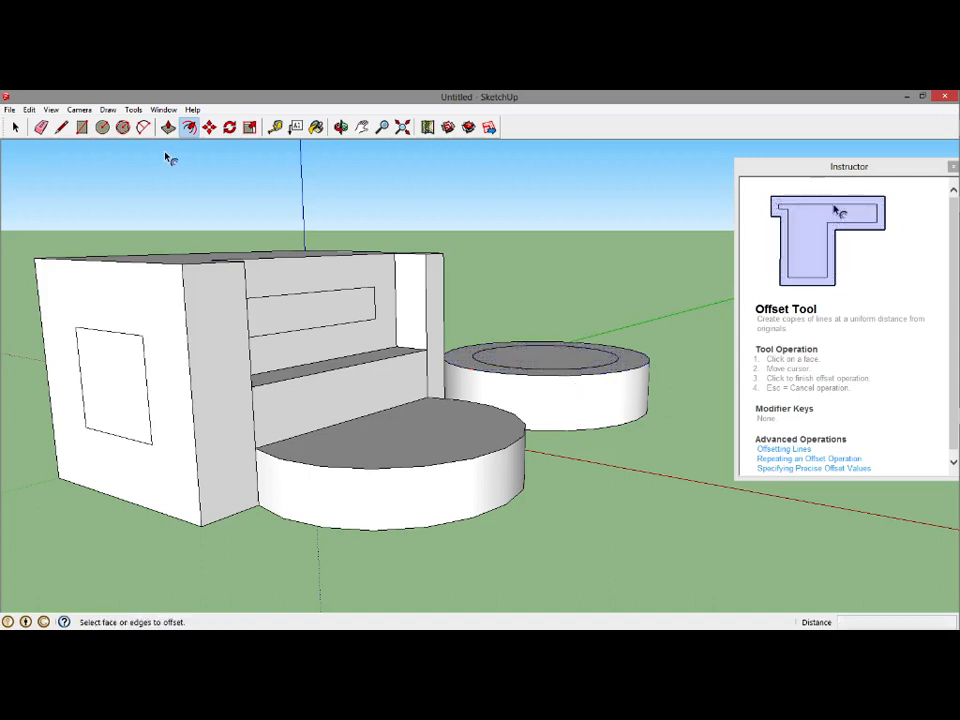
Push the inner circle on the cylinder's top face down about 3' 1" to hollow the cylinder into a ring.
{"action": "left_click", "coordinate": [170, 129]}
{"action": "left_click", "coordinate": [537, 348]}
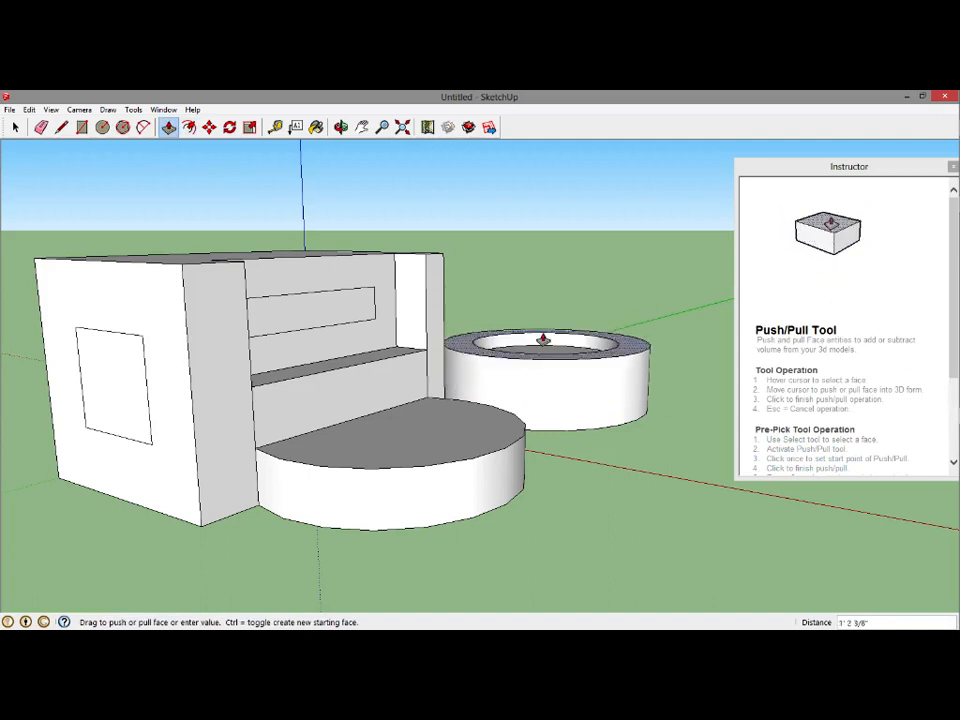
{"action": "left_click", "coordinate": [545, 357]}
{"action": "left_click", "coordinate": [545, 355]}
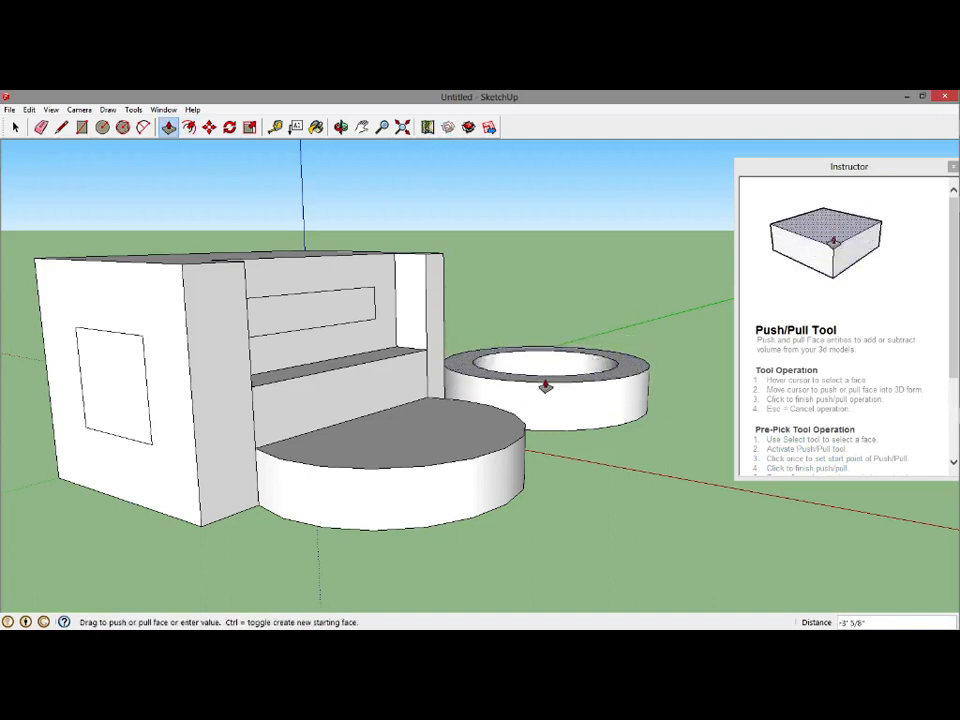
{"action": "left_click", "coordinate": [544, 388]}
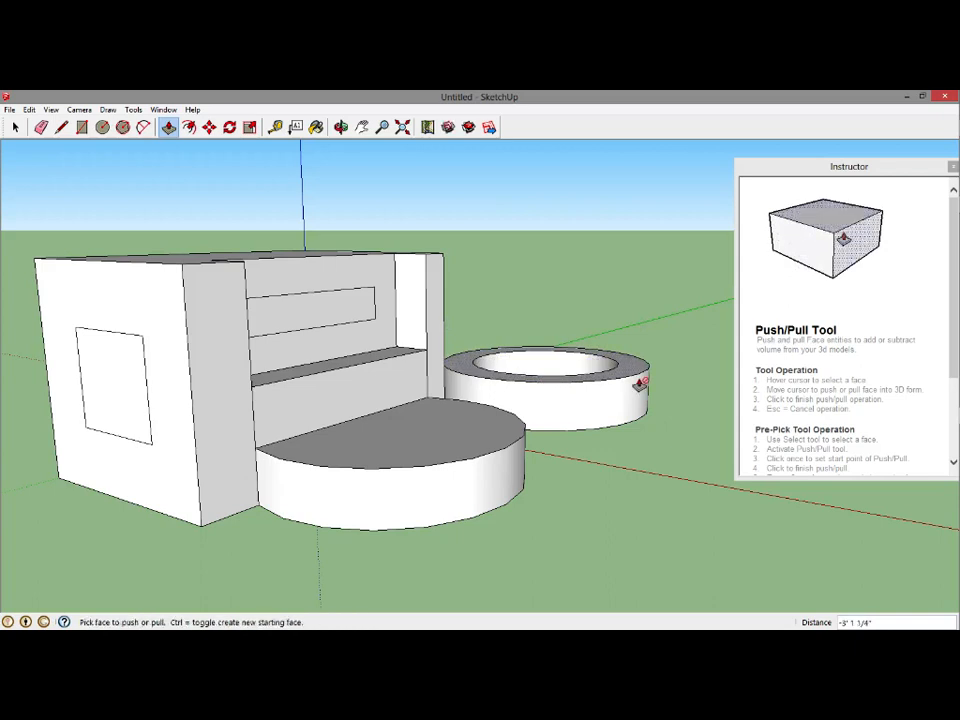
Offset the rectangle on the box's white end wall inward repeatedly to outline two smaller nested rectangles.
{"action": "left_click", "coordinate": [190, 129]}
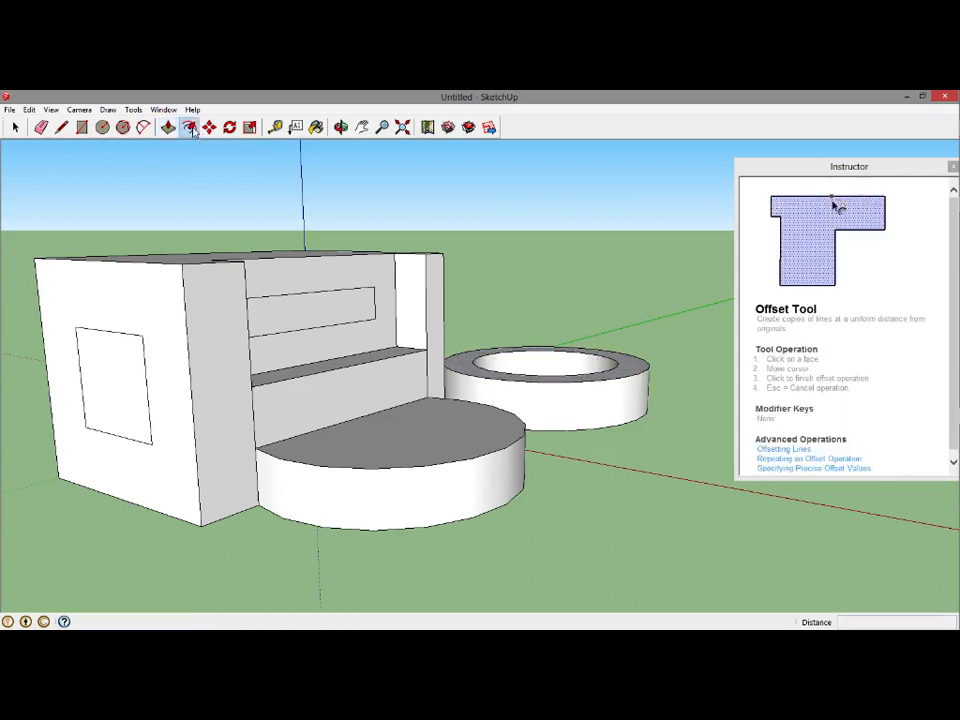
{"action": "left_click", "coordinate": [110, 332]}
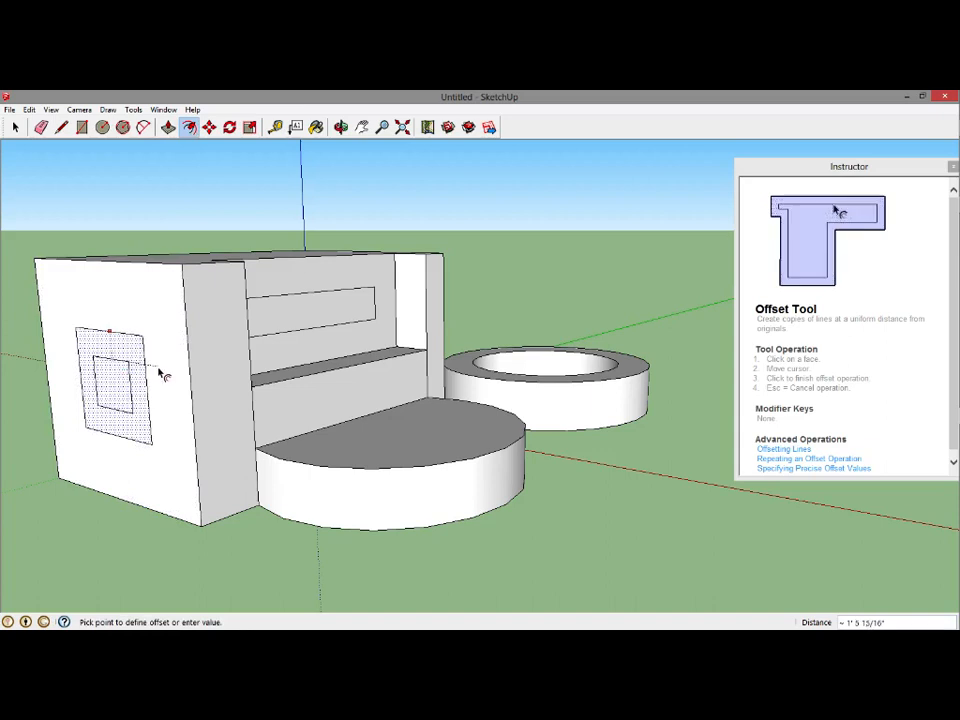
{"action": "left_click", "coordinate": [135, 386]}
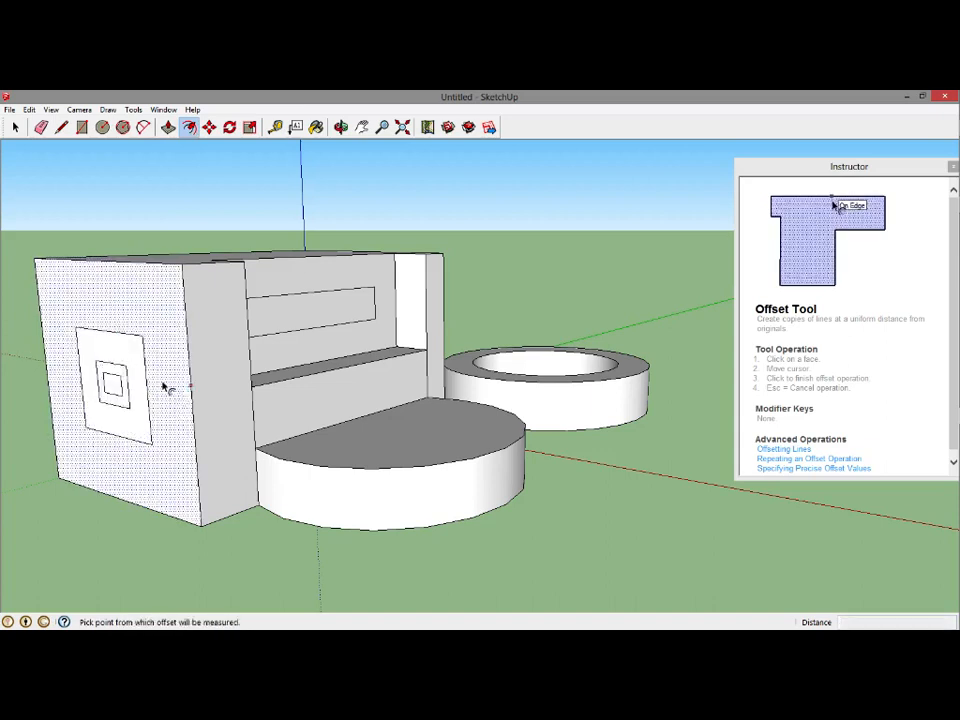
Move the outer frame-shaped face on the box's white end wall by about 7/8".
{"action": "left_click", "coordinate": [209, 127]}
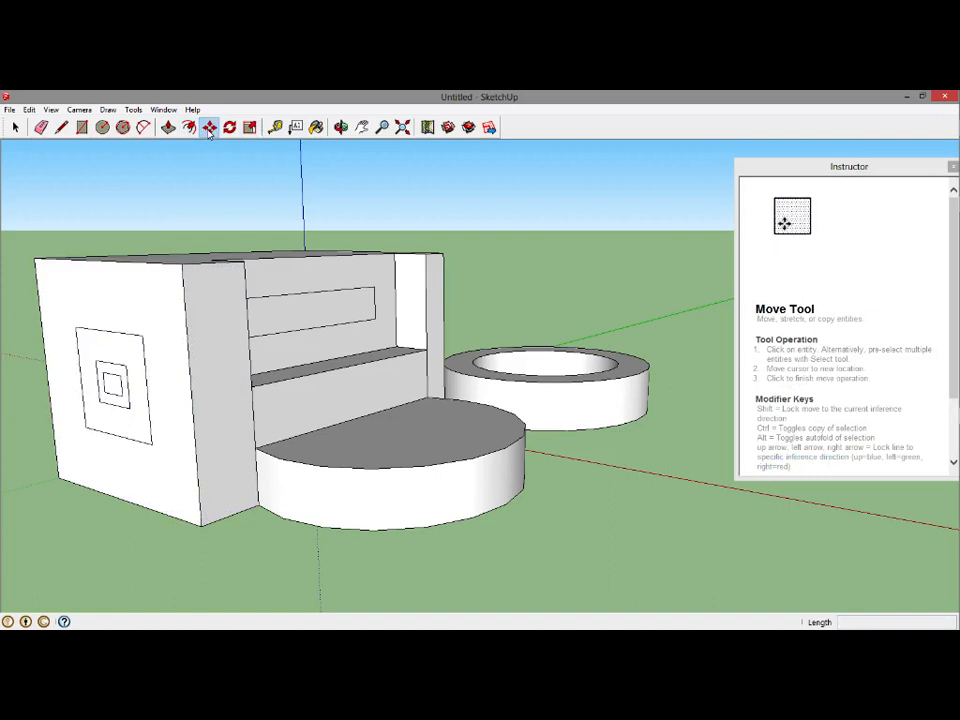
{"action": "left_click", "coordinate": [112, 384]}
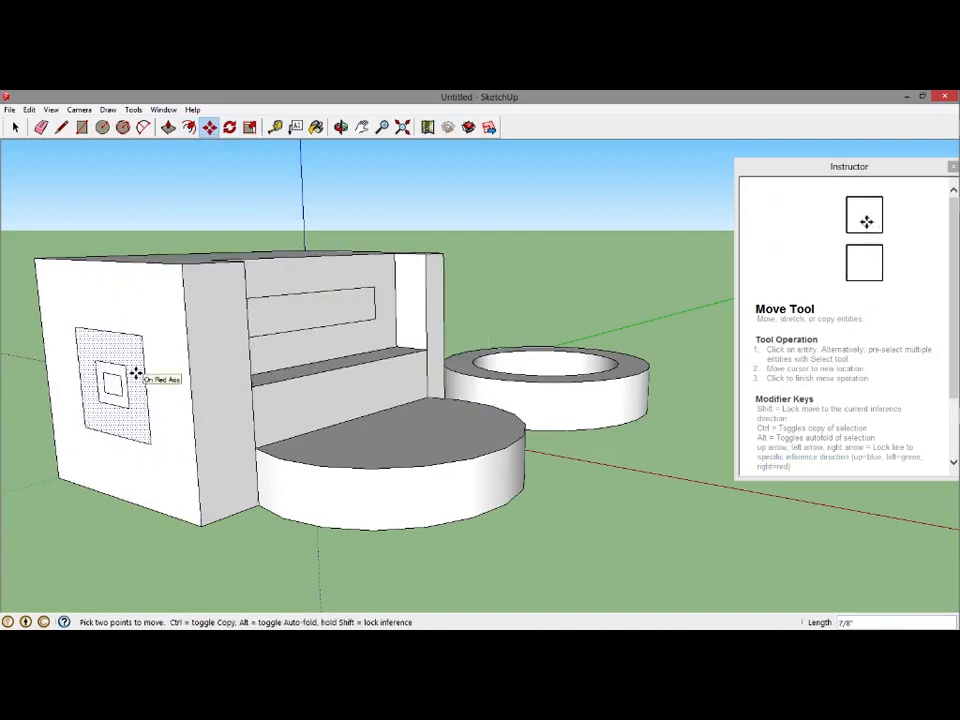
{"action": "left_click", "coordinate": [111, 381]}
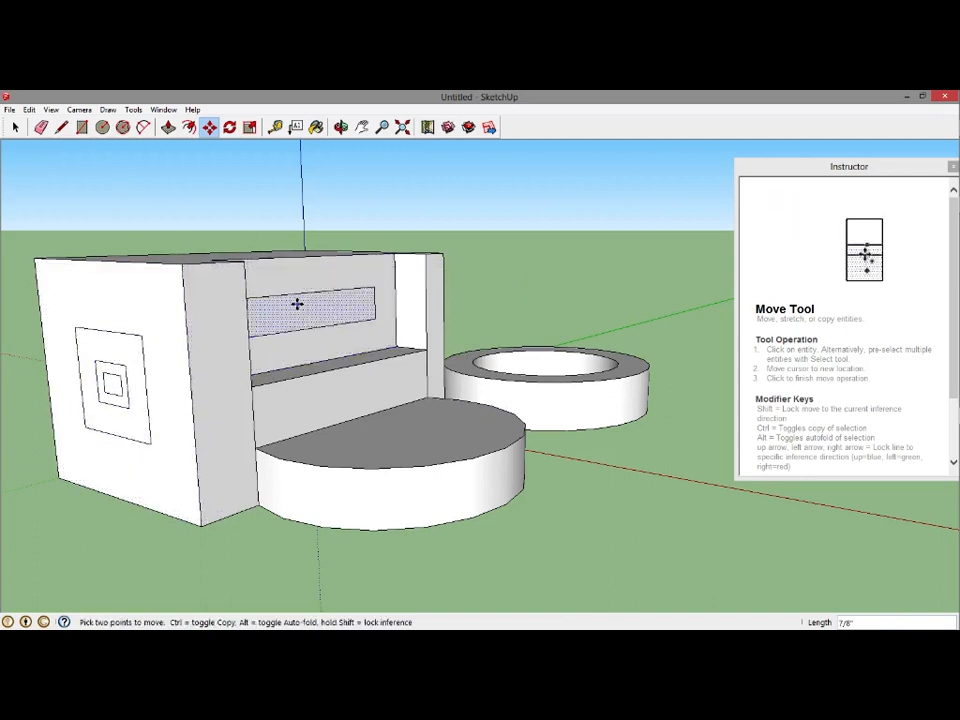
Draw a rectangle about 6' by 13' on the ground beside the rounded block and Push/Pull it up about 6' 3".
{"action": "left_click", "coordinate": [64, 128]}
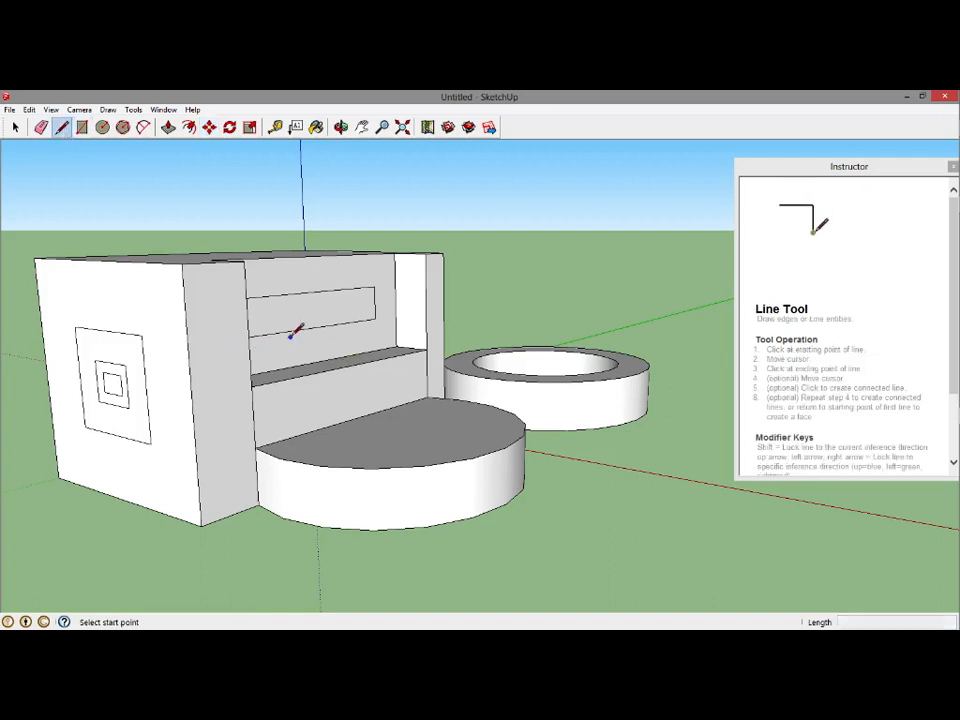
{"action": "left_click", "coordinate": [82, 127]}
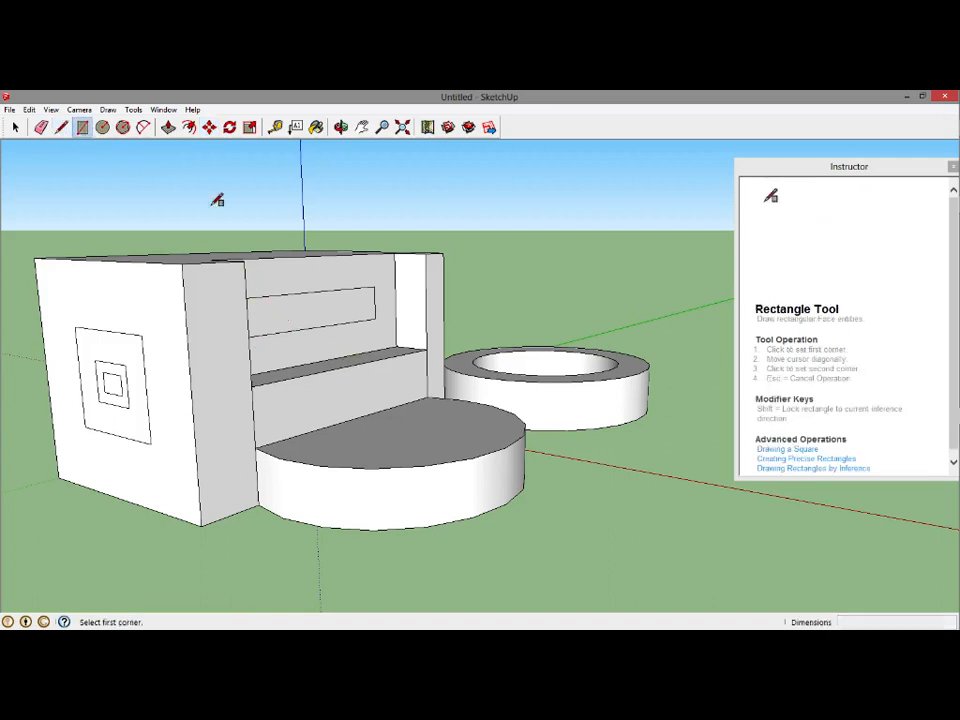
{"action": "left_click", "coordinate": [620, 467]}
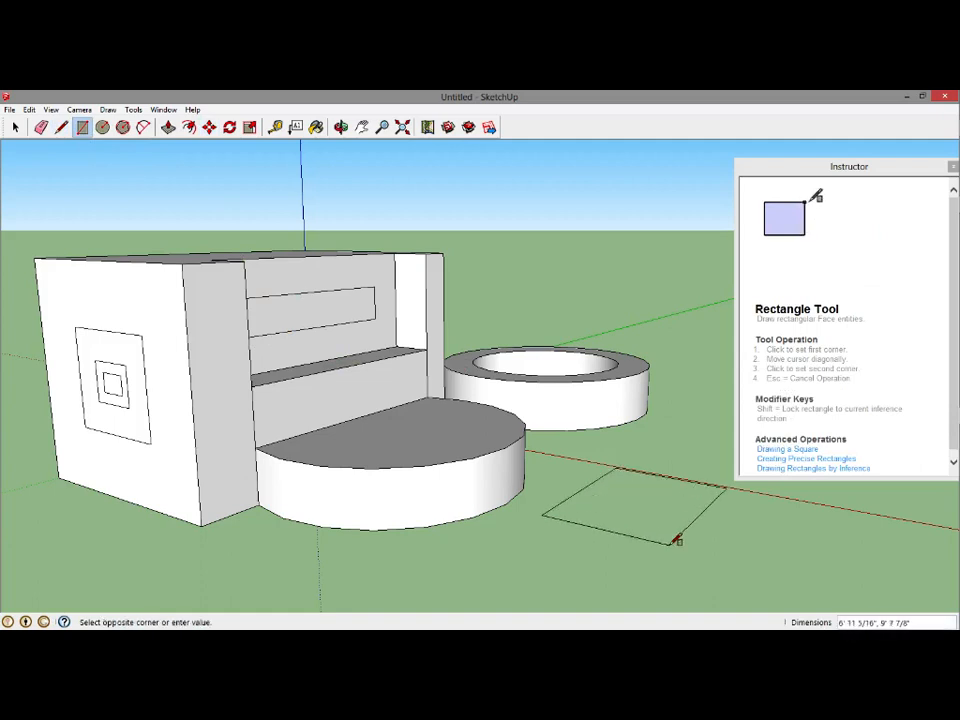
{"action": "left_click", "coordinate": [627, 561]}
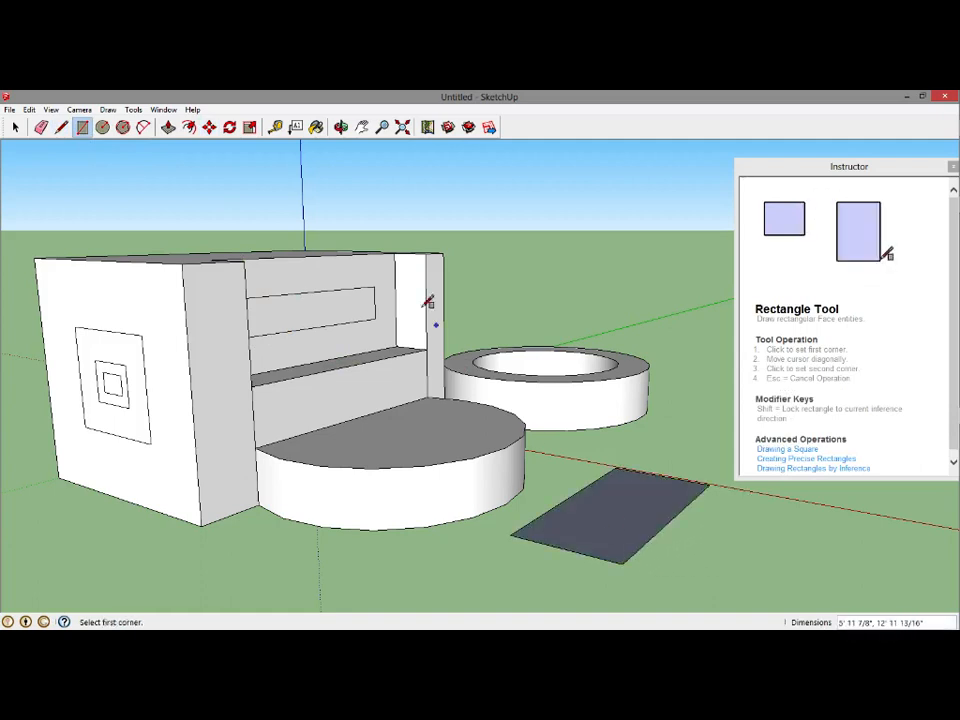
{"action": "left_click", "coordinate": [168, 127]}
{"action": "left_click_drag", "start_coordinate": [603, 465], "coordinate": [612, 378]}
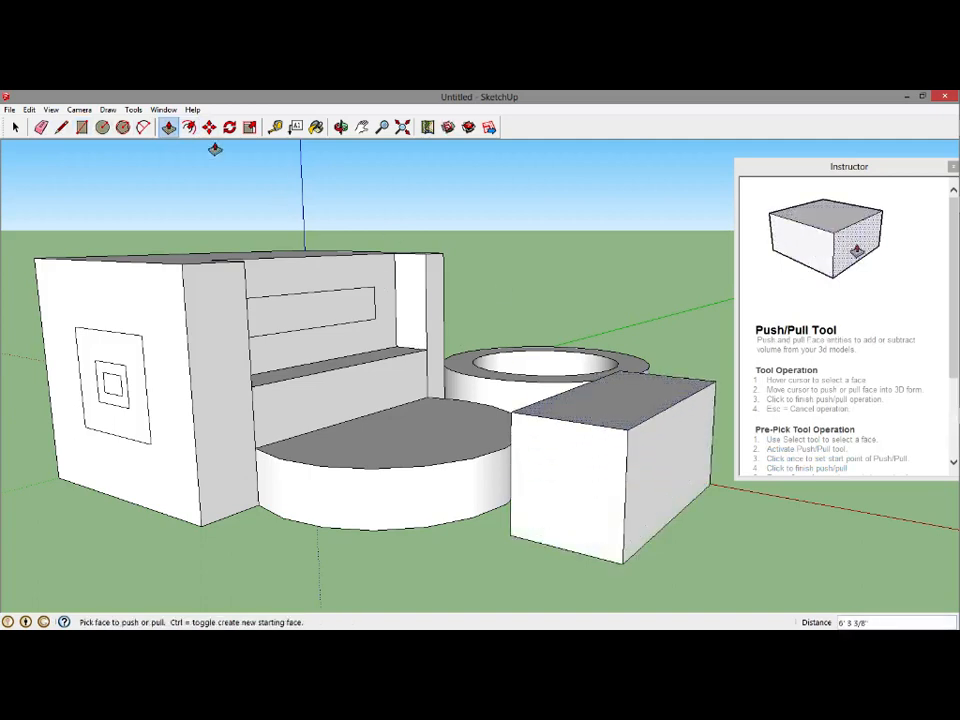
Draw one dividing line across the new small box's top face and three across its white front face.
{"action": "left_click", "coordinate": [62, 127]}
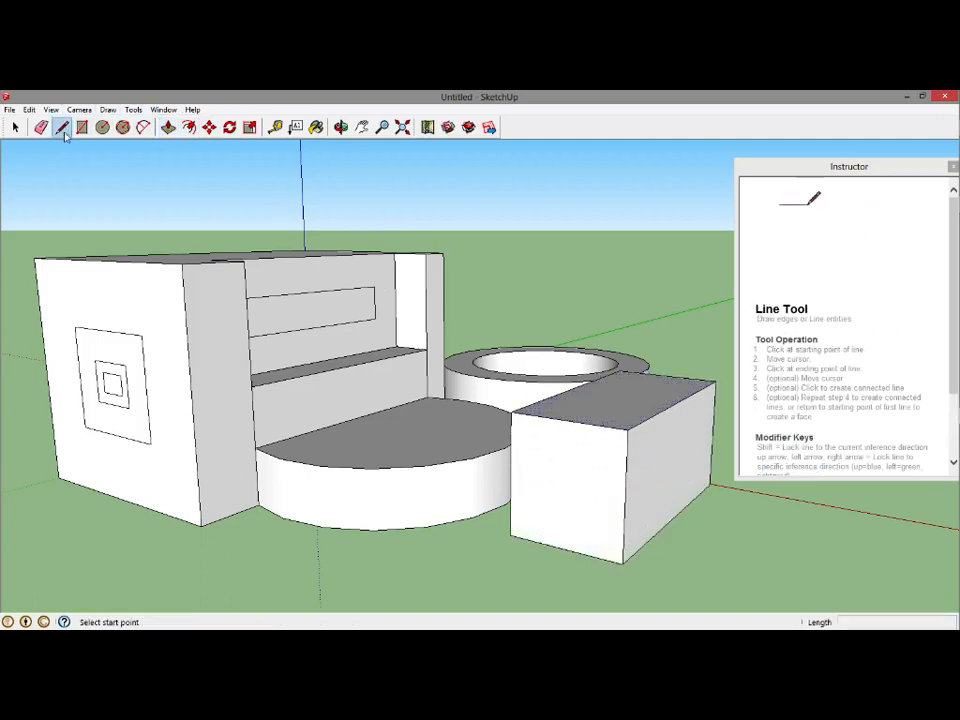
{"action": "left_click", "coordinate": [575, 386]}
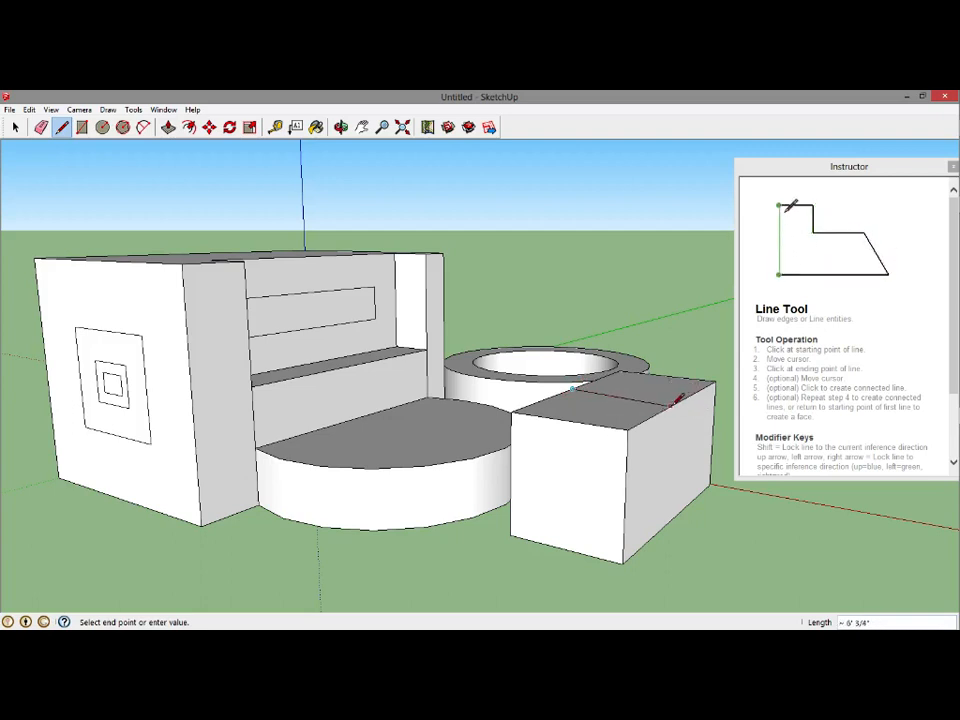
{"action": "left_click", "coordinate": [511, 453]}
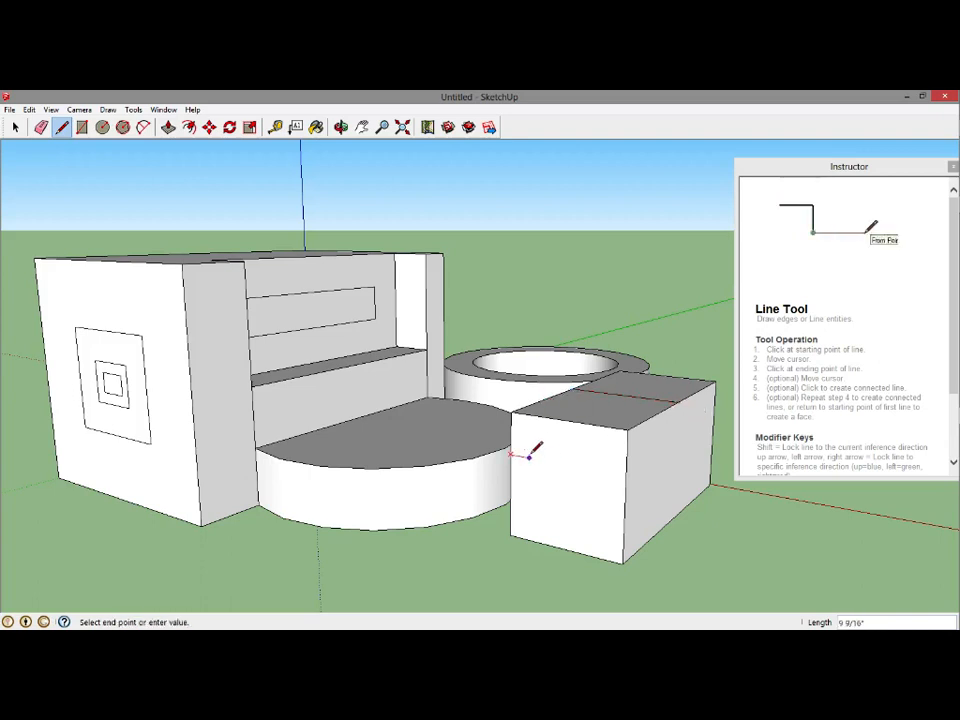
{"action": "left_click", "coordinate": [626, 474]}
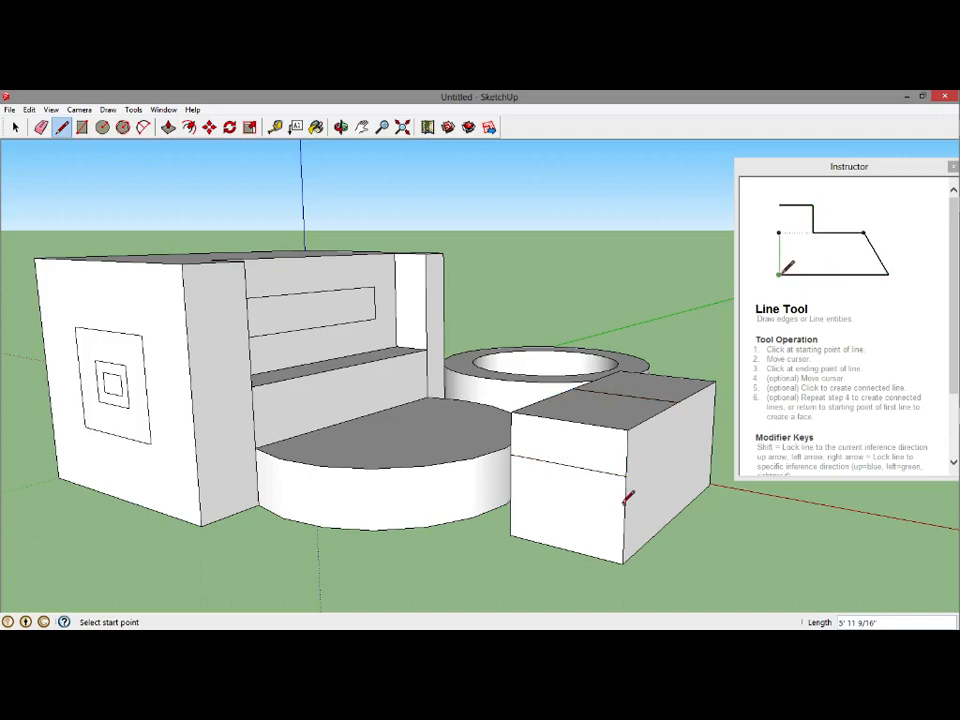
{"action": "left_click", "coordinate": [626, 500]}
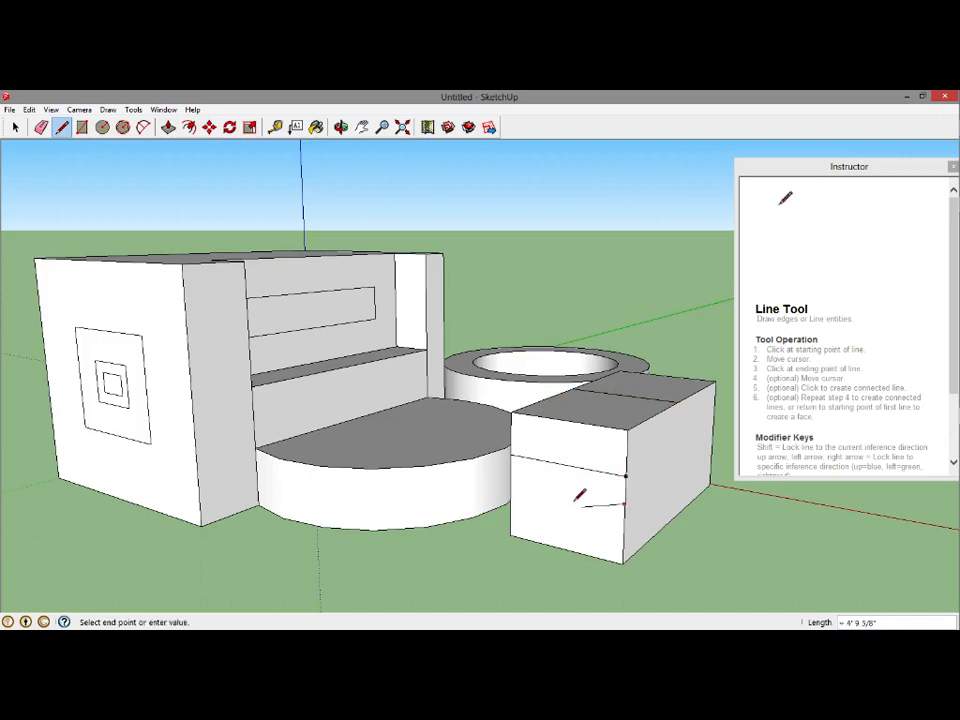
{"action": "left_click", "coordinate": [513, 482]}
{"action": "left_click", "coordinate": [625, 527]}
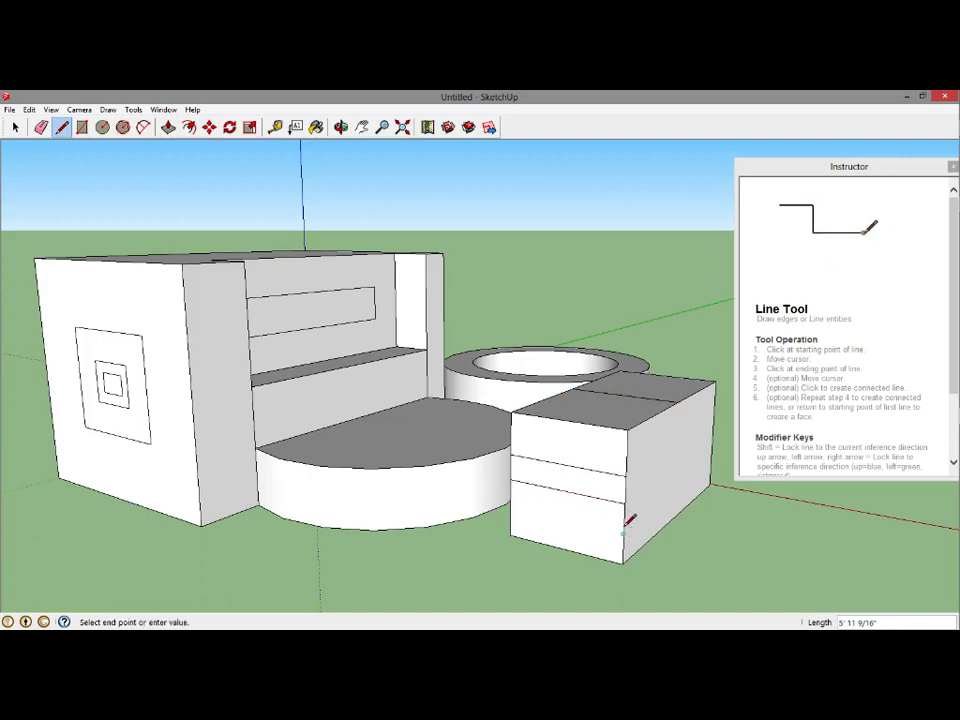
{"action": "left_click", "coordinate": [513, 505]}
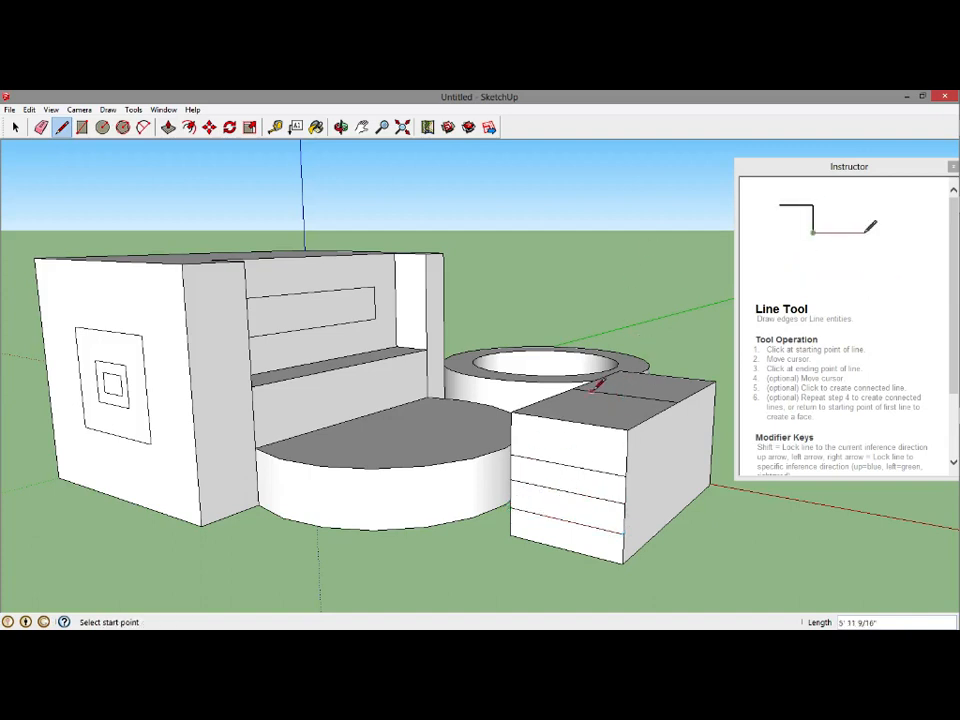
Move the dividing lines and adjoining faces of the small box to fold its top, front and side into slanted facets.
{"action": "left_click", "coordinate": [209, 127]}
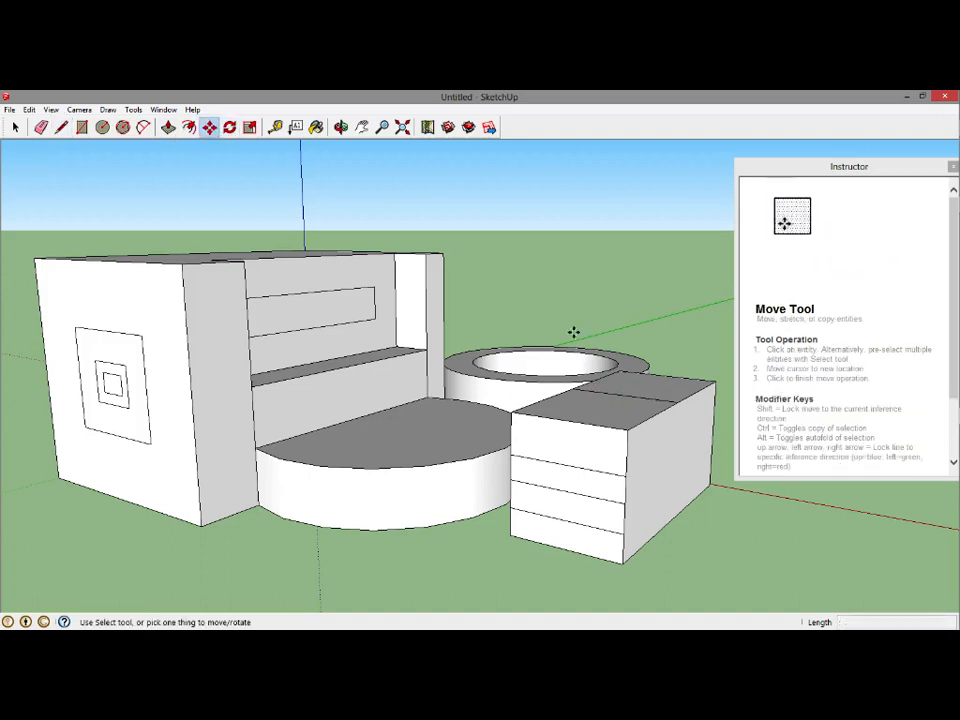
{"action": "left_click", "coordinate": [630, 396]}
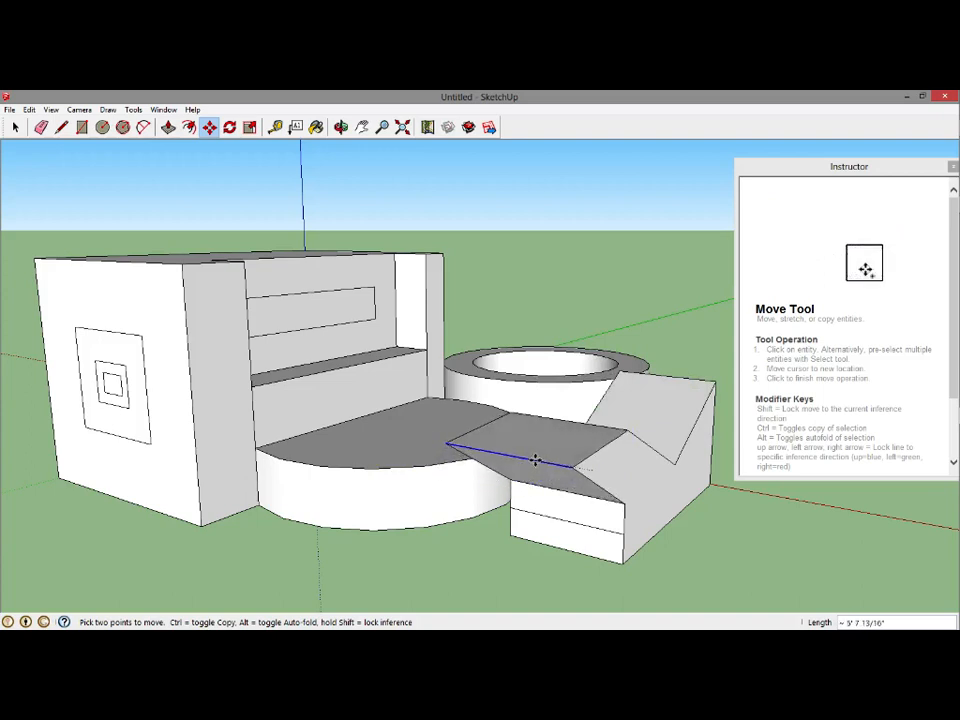
{"action": "left_click", "coordinate": [540, 452]}
{"action": "left_click", "coordinate": [548, 437]}
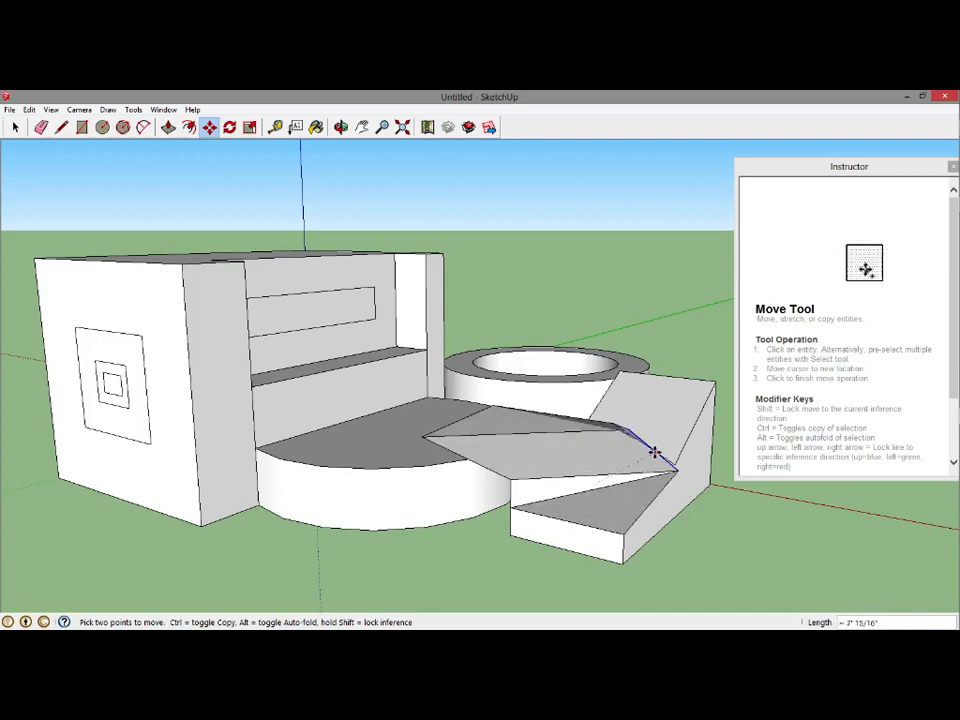
{"action": "left_click", "coordinate": [676, 486]}
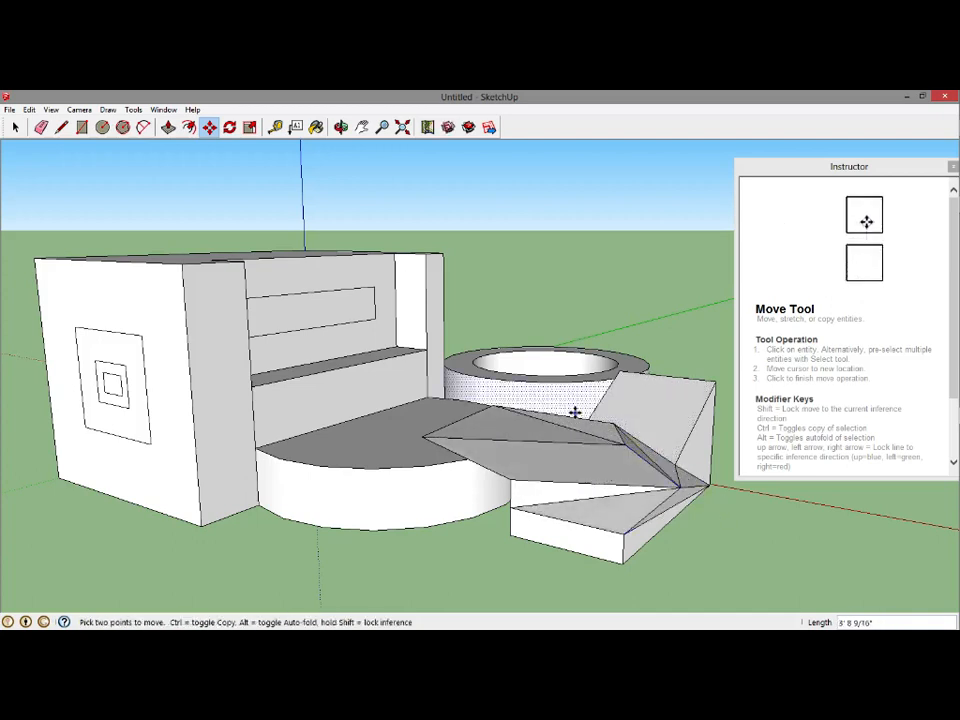
Rotate the large box's white end wall 60 degrees about a point near its upper edge.
{"action": "left_click", "coordinate": [229, 128]}
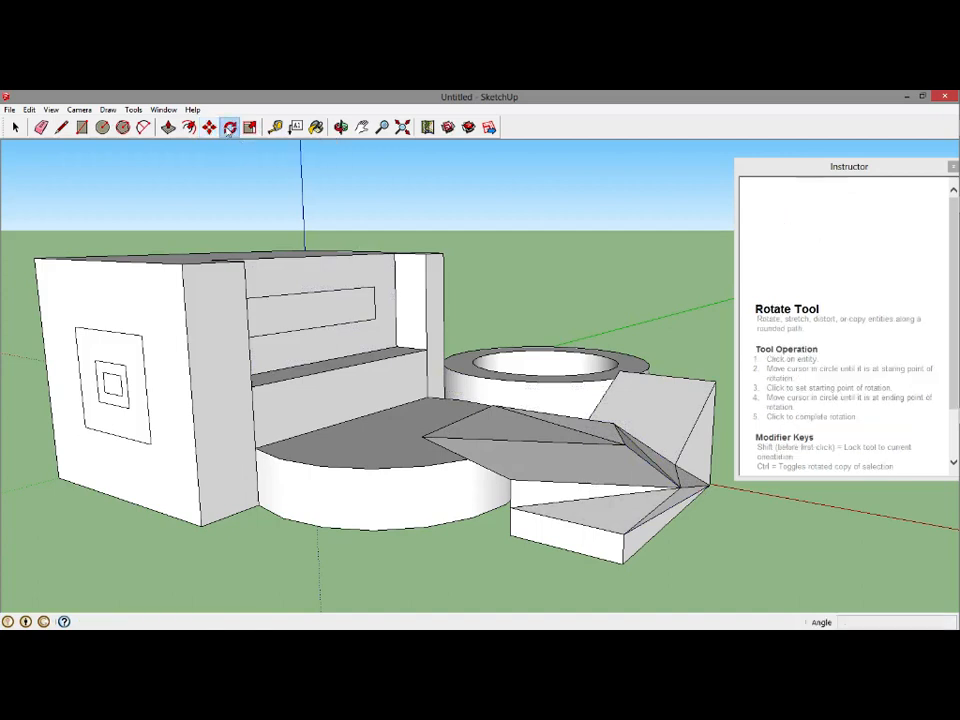
{"action": "left_click", "coordinate": [143, 309]}
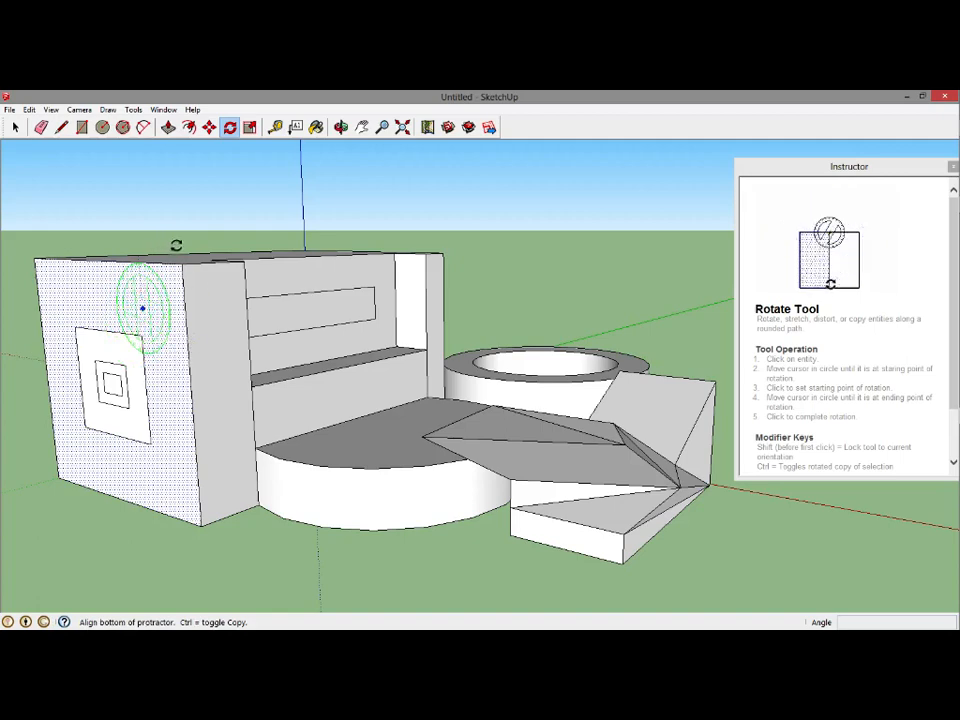
{"action": "left_click", "coordinate": [203, 266]}
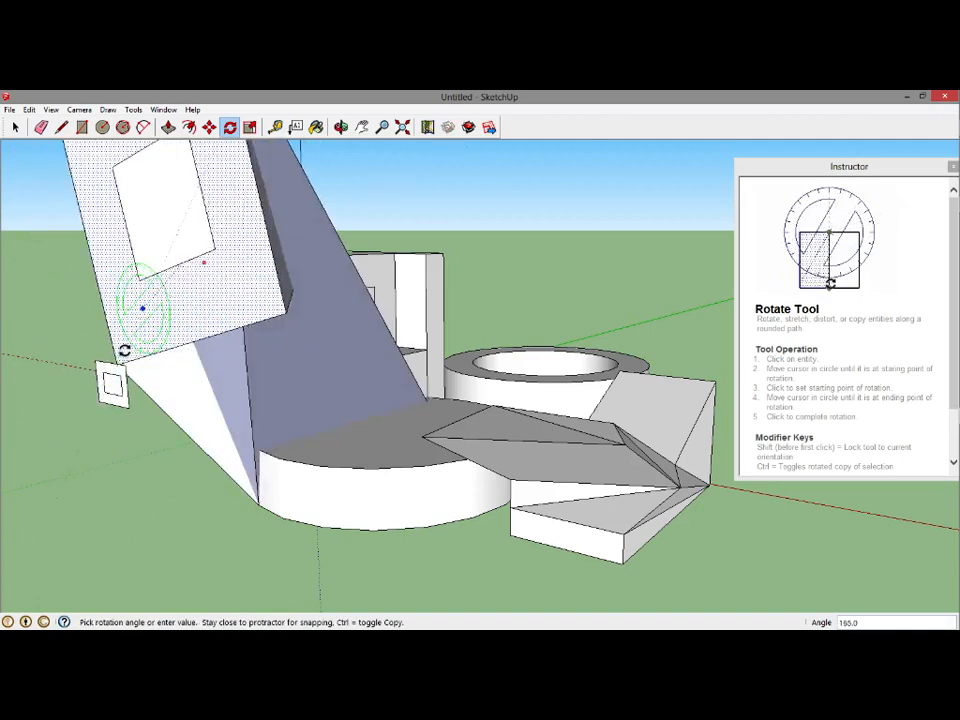
{"action": "left_click", "coordinate": [193, 347]}
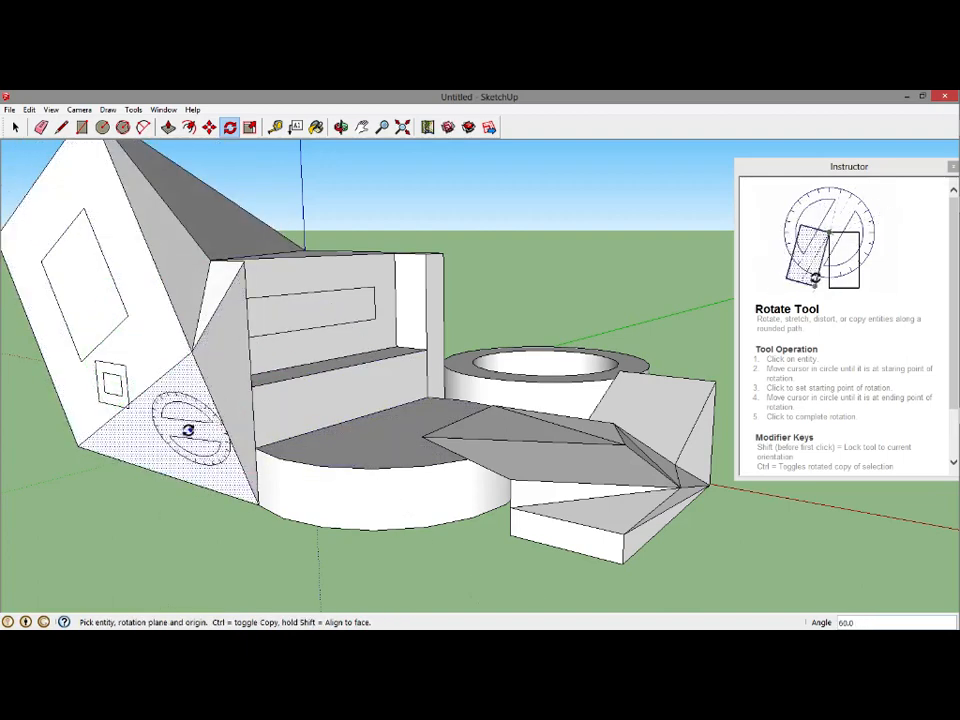
Rotate the triangular face at the foot of the twisted end wall by 45 degrees.
{"action": "left_click", "coordinate": [183, 433]}
{"action": "left_click", "coordinate": [193, 400]}
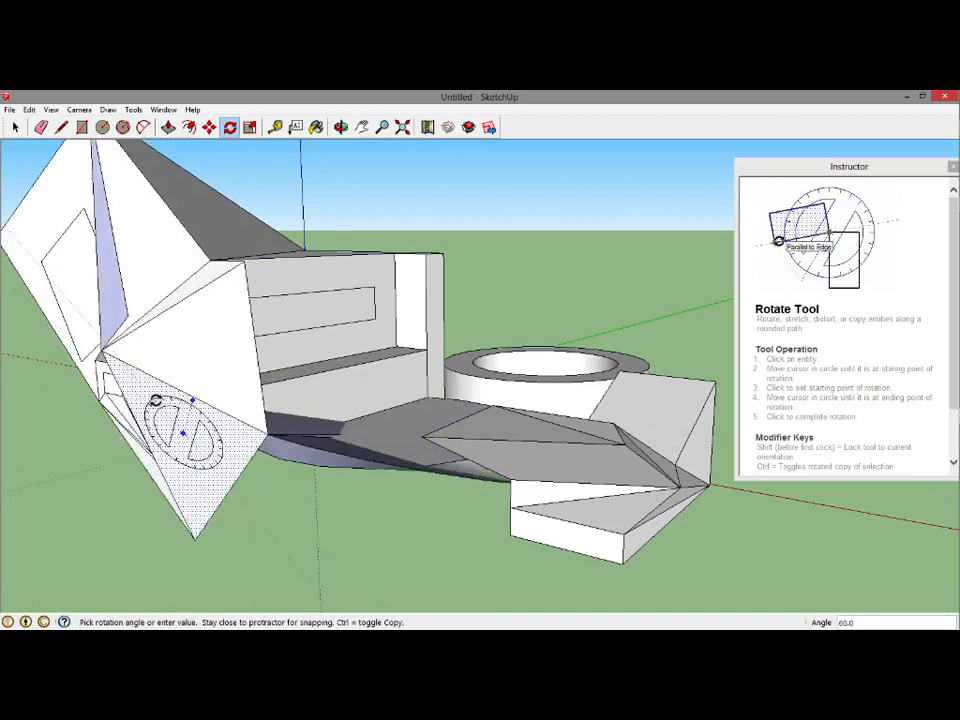
{"action": "left_click", "coordinate": [152, 405]}
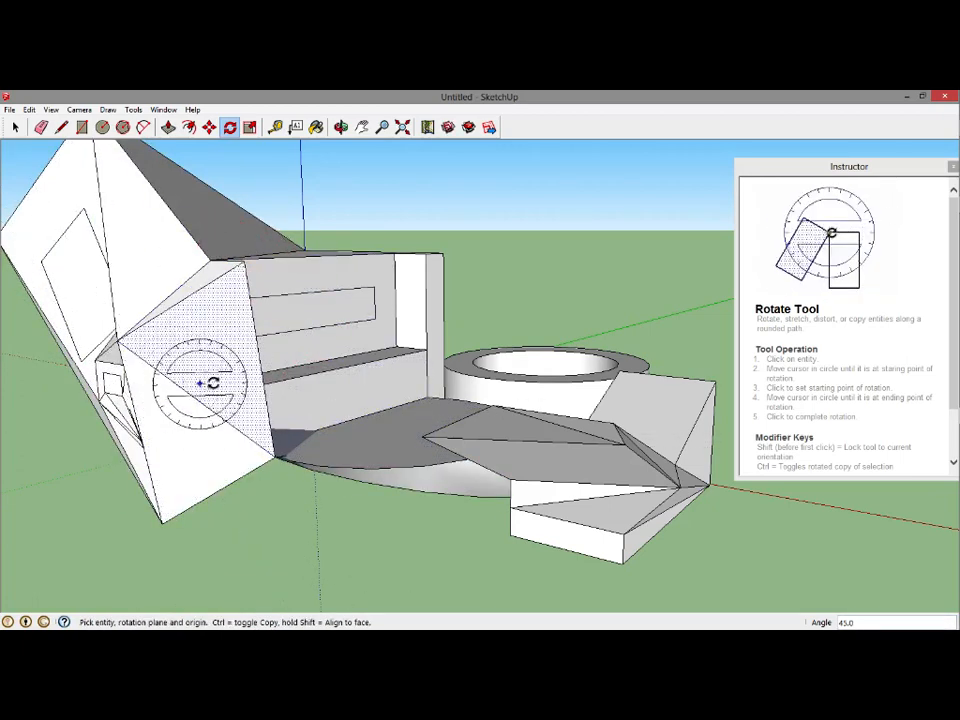
Scale the triangular face beside the large box's recessed wall from its lower front corner.
{"action": "left_click", "coordinate": [251, 129]}
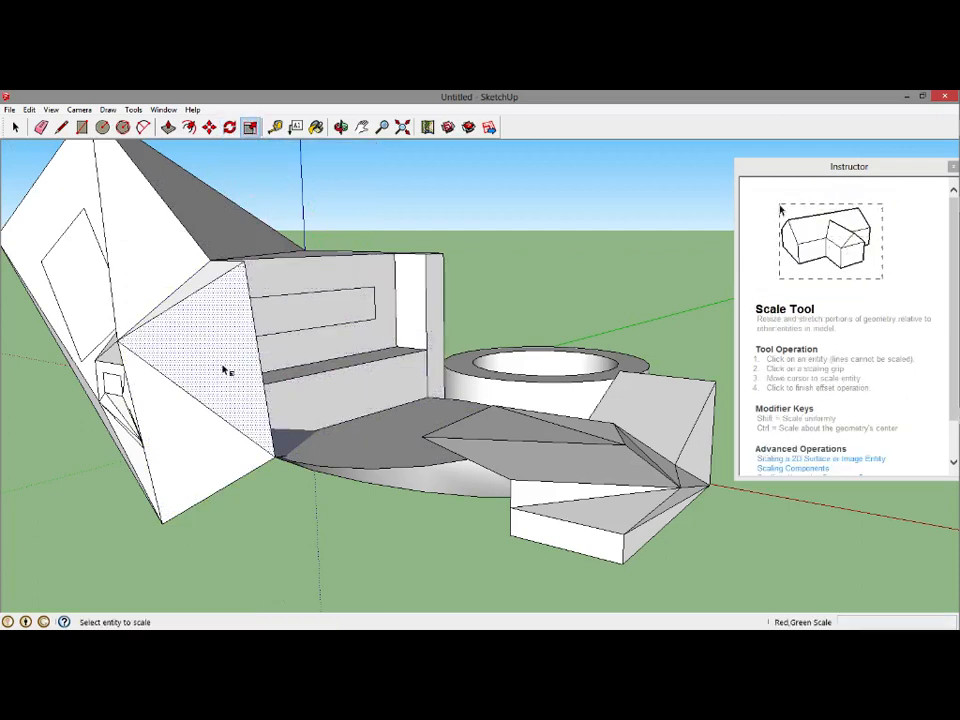
{"action": "left_click", "coordinate": [244, 396]}
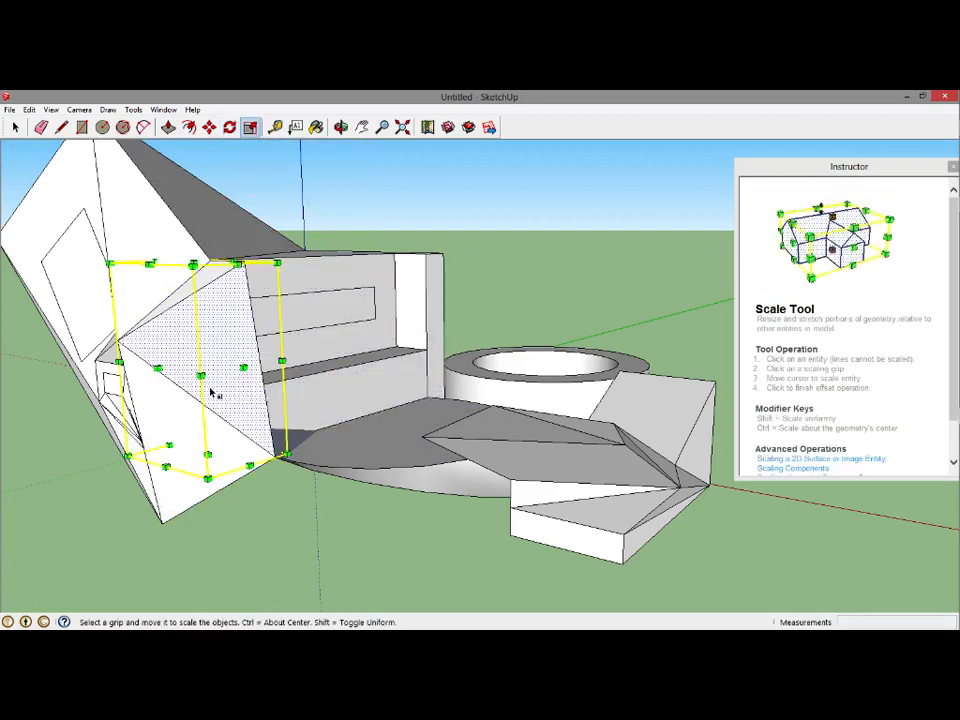
{"action": "left_click", "coordinate": [208, 478]}
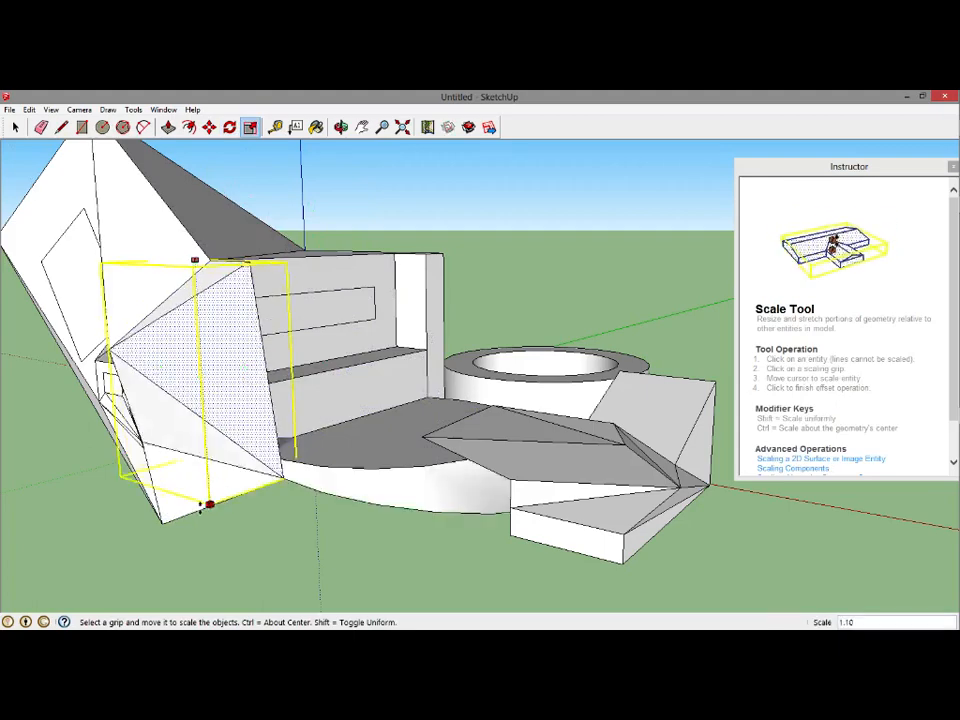
{"action": "left_click_drag", "start_coordinate": [200, 507], "coordinate": [252, 306]}
{"action": "scroll", "coordinate": [345, 349], "scroll_direction": "up", "scroll_amount": 3}
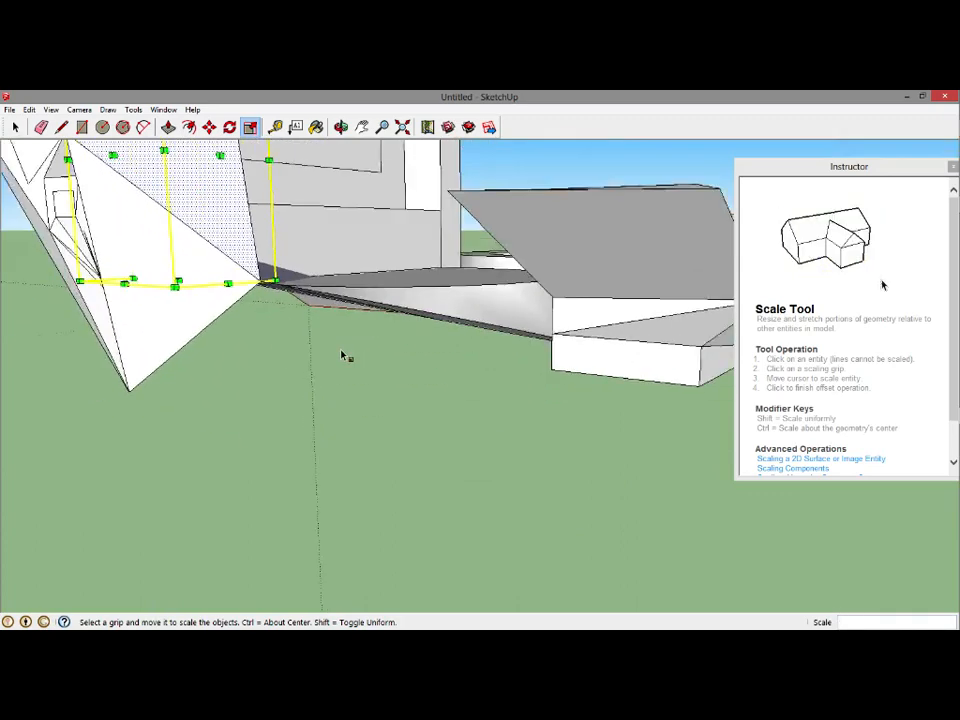
Place a vertical Tape Measure guide line through the small box's lower front corner, about 23' 6" from the large box's upper edge.
{"action": "scroll", "coordinate": [345, 357], "scroll_direction": "down", "scroll_amount": 5}
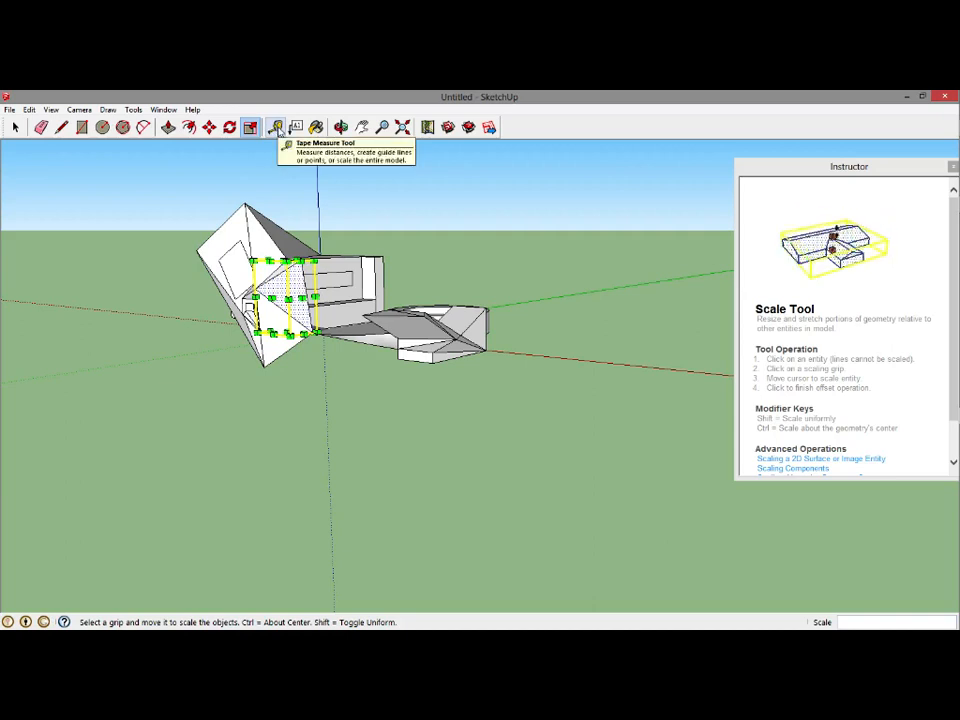
{"action": "left_click", "coordinate": [277, 128]}
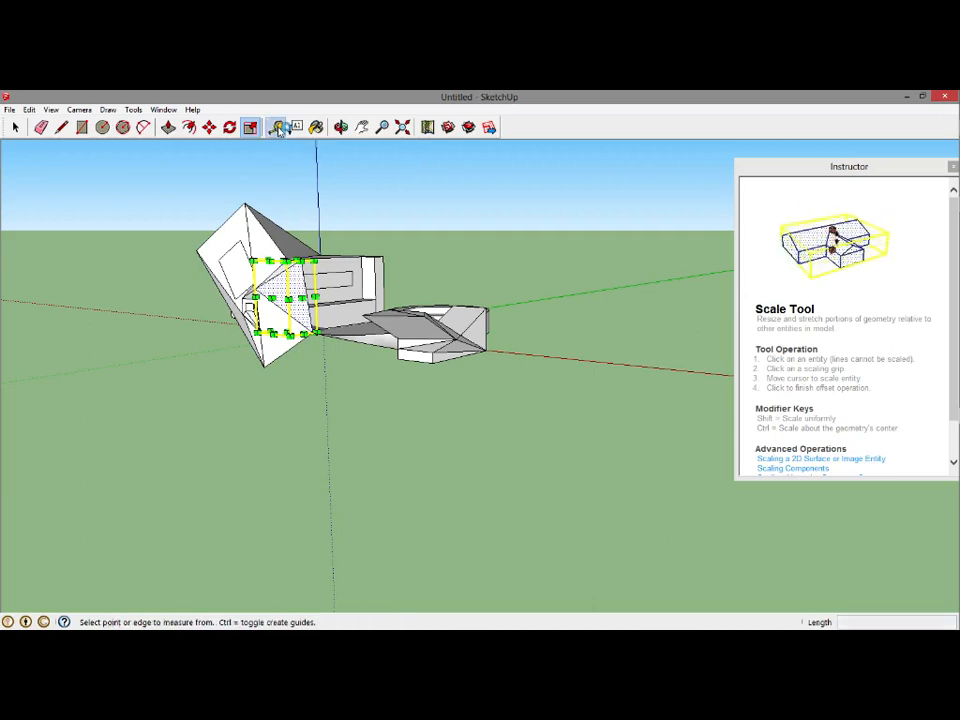
{"action": "left_click", "coordinate": [257, 257]}
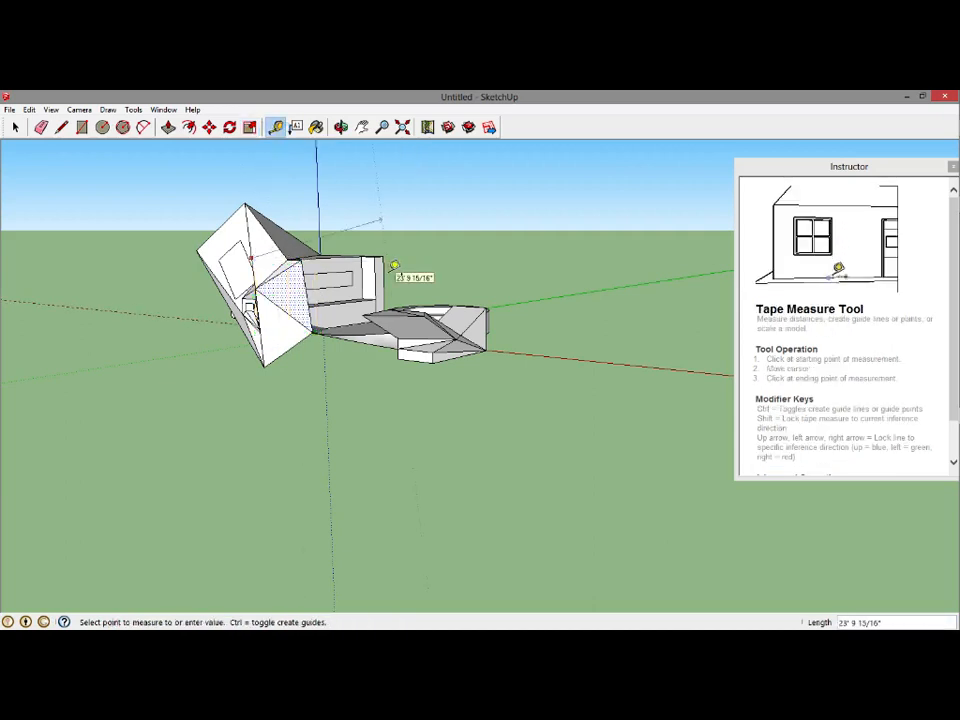
{"action": "left_click", "coordinate": [437, 356]}
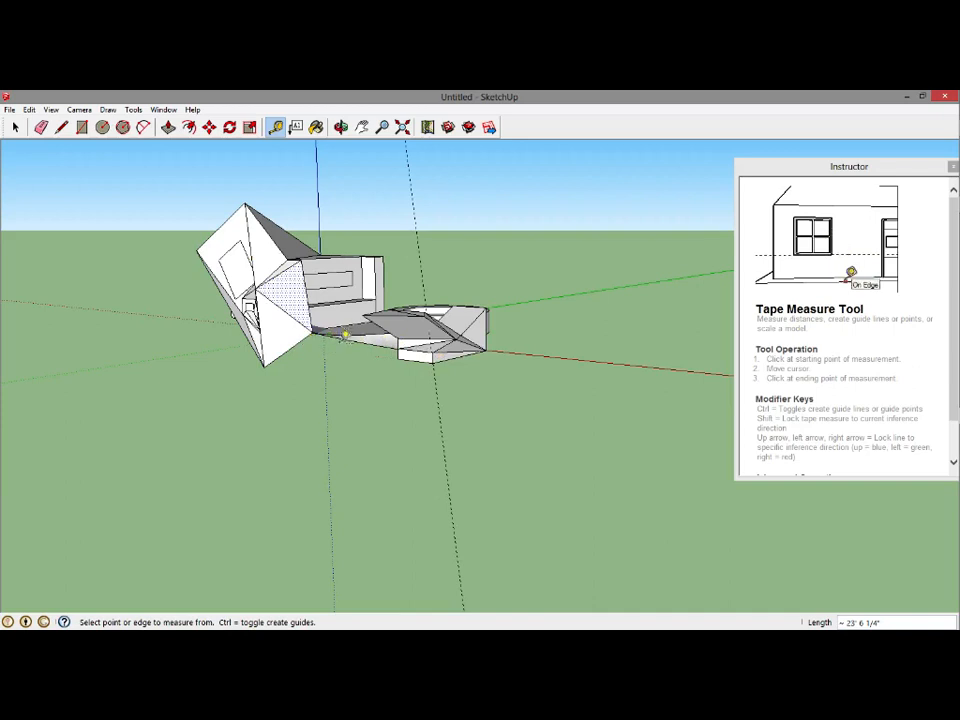
Measure the small box's lower front edge with the Tape Measure and start another measurement from its adjacent lower corner.
{"action": "left_click", "coordinate": [405, 354]}
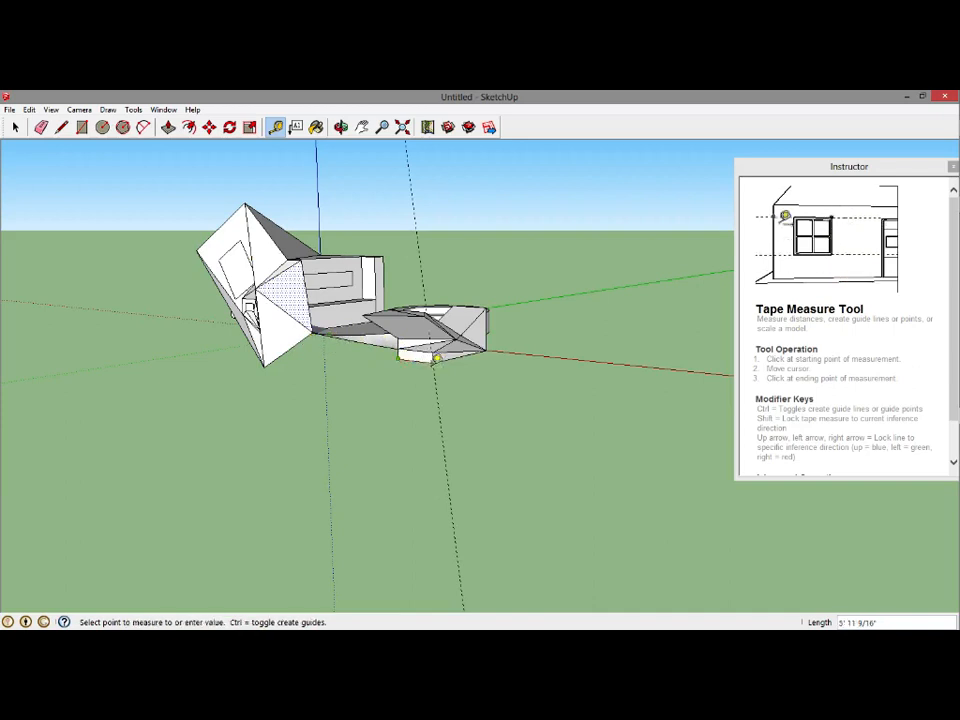
{"action": "left_click", "coordinate": [437, 358]}
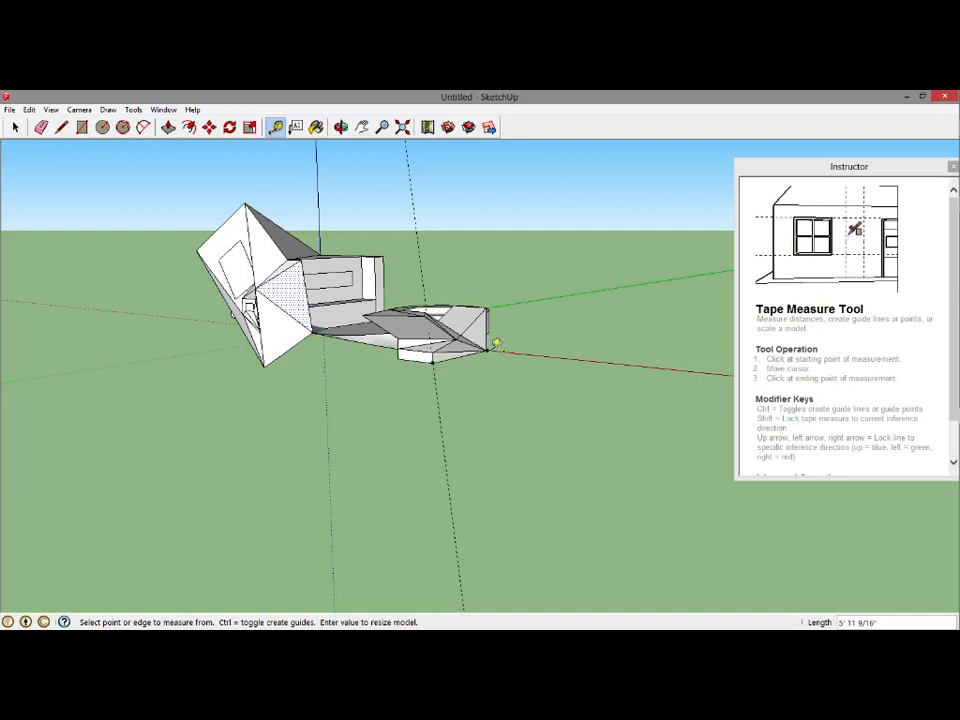
{"action": "left_click", "coordinate": [495, 344]}
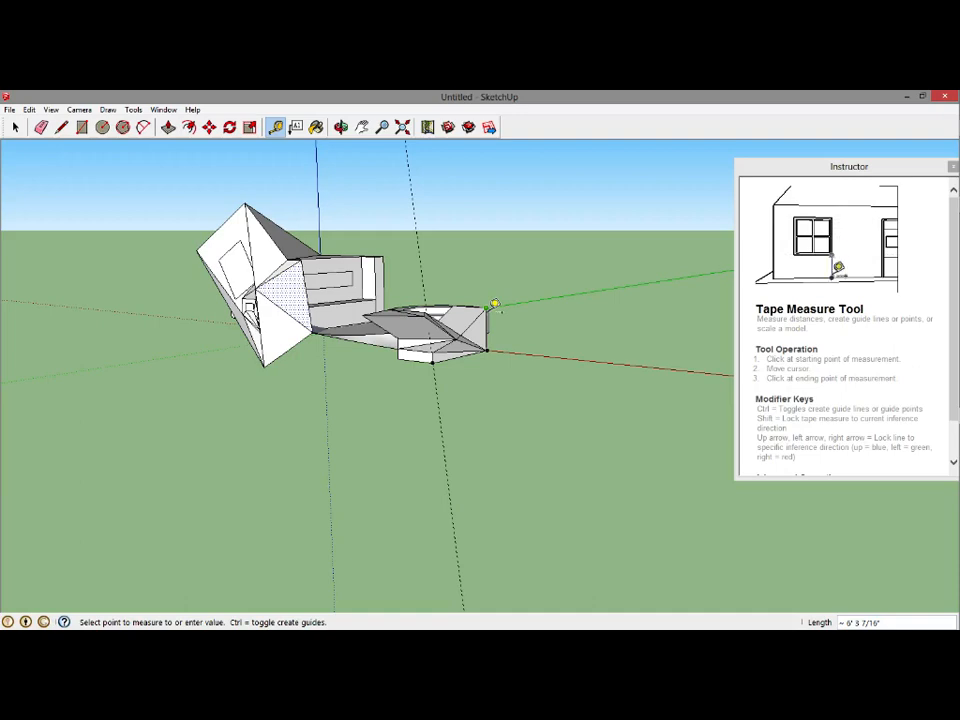
{"action": "scroll", "coordinate": [321, 279], "scroll_direction": "up", "scroll_amount": 4}
{"action": "scroll", "coordinate": [325, 292], "scroll_direction": "down", "scroll_amount": 4}
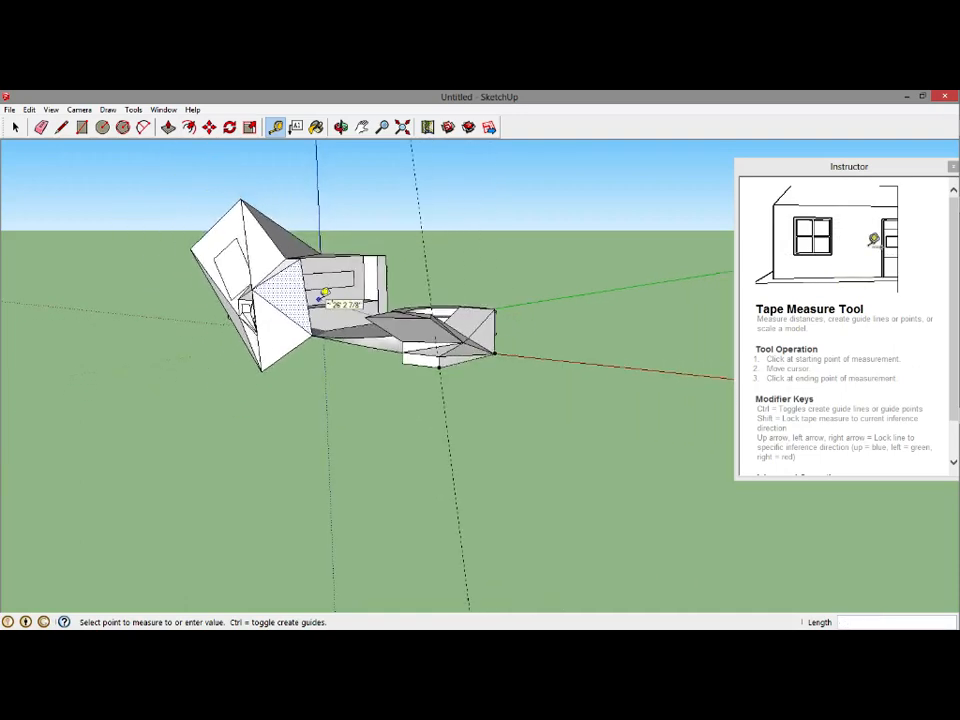
{"action": "scroll", "coordinate": [325, 292], "scroll_direction": "up", "scroll_amount": 1}
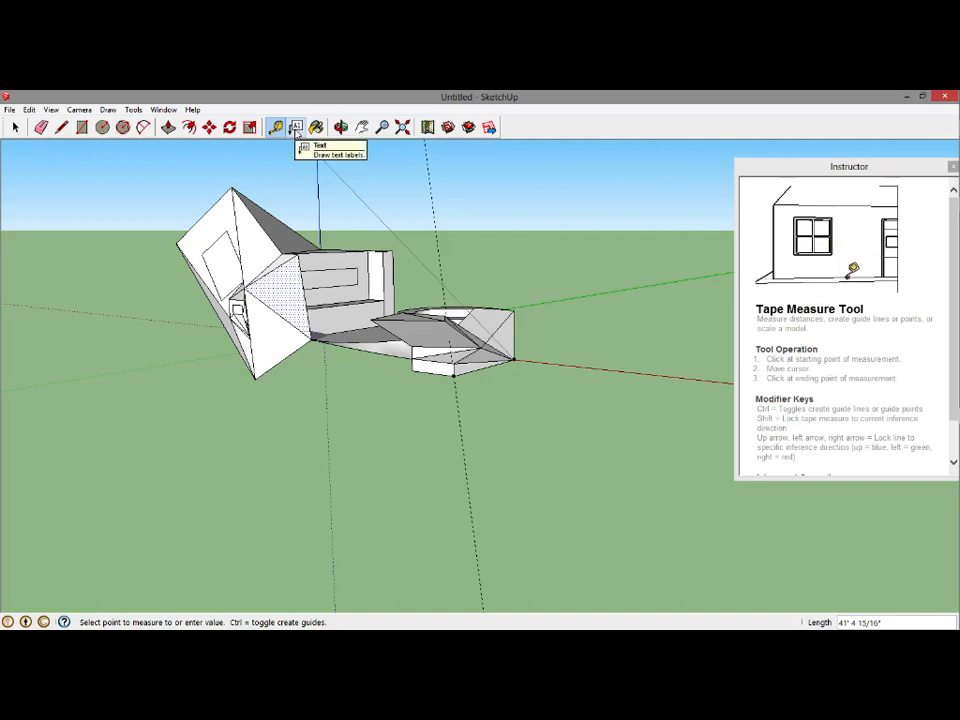
Place a text label reading "This is a label." on the empty ground below the large box.
{"action": "left_click", "coordinate": [296, 128]}
{"action": "left_click", "coordinate": [297, 378]}
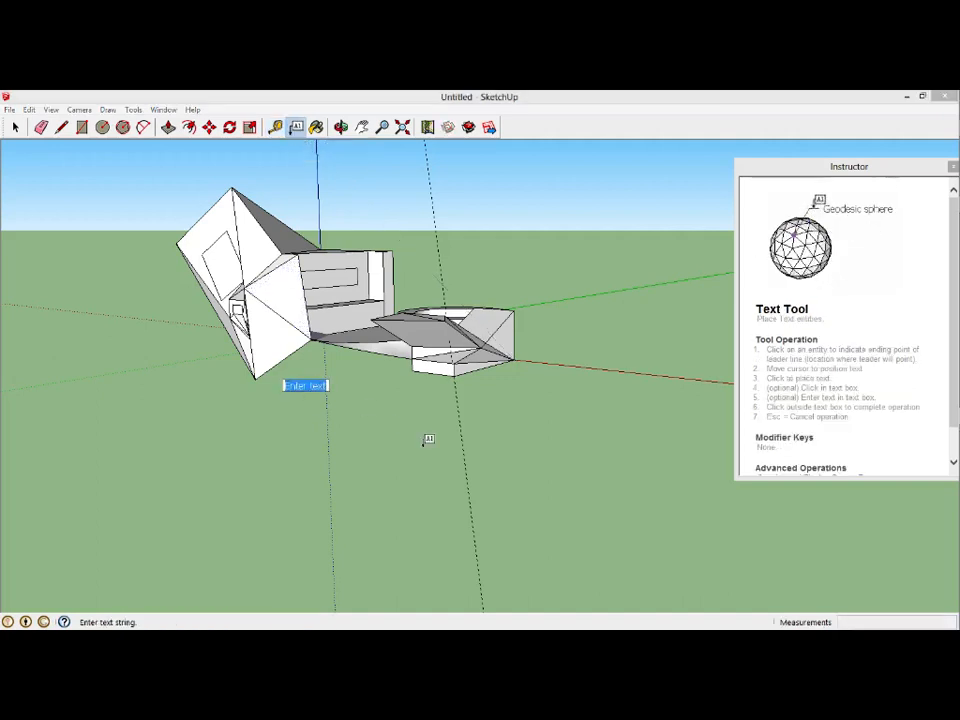
{"action": "type", "text": "This "}
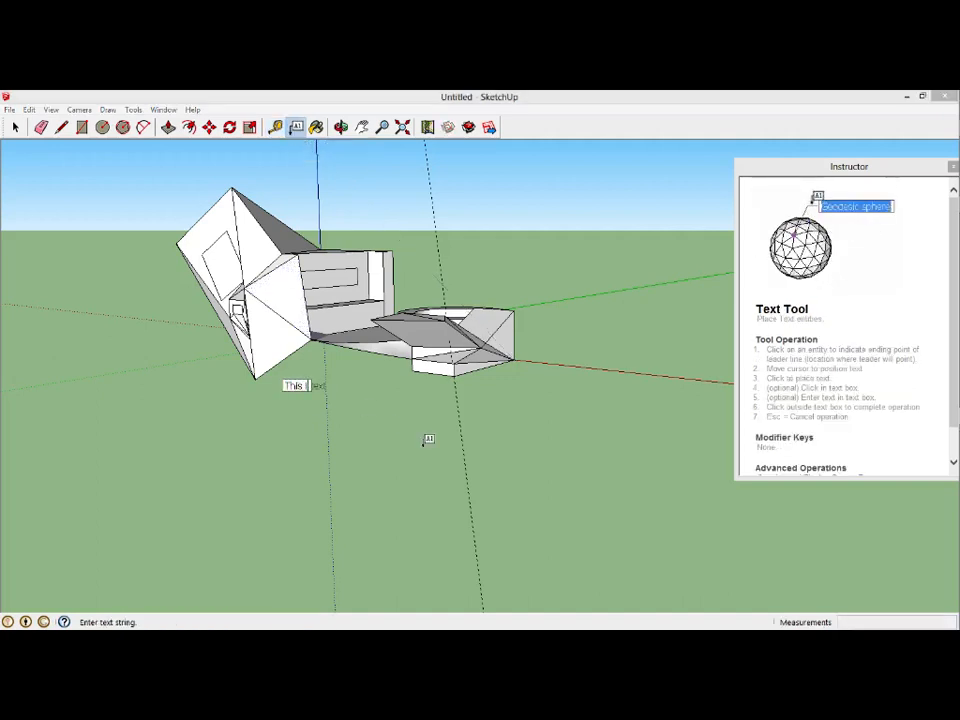
{"action": "type", "text": "is a label"}
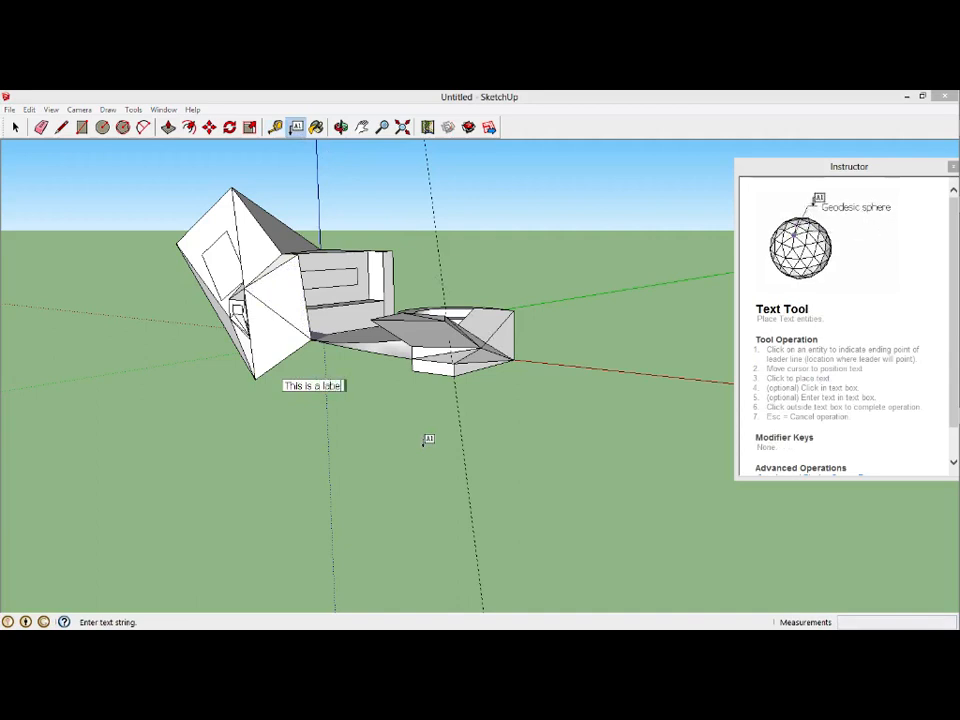
{"action": "left_click", "coordinate": [400, 388]}
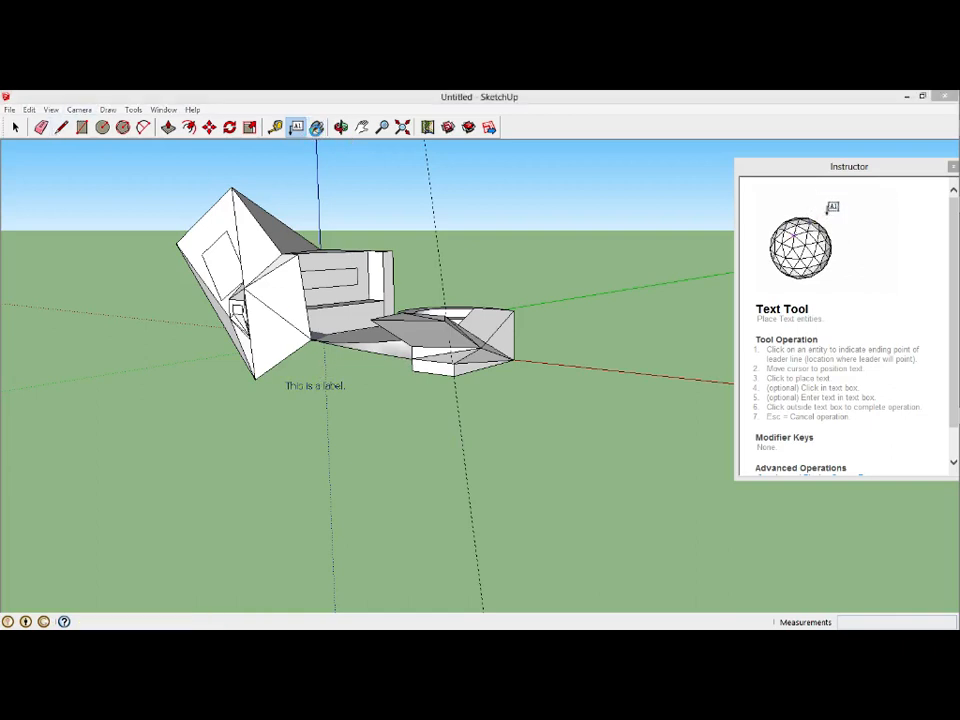
Paint the large box's lower triangular faces black and its upper triangular face and the twisted wall's inner rectangle red Color_A01.
{"action": "left_click", "coordinate": [316, 128]}
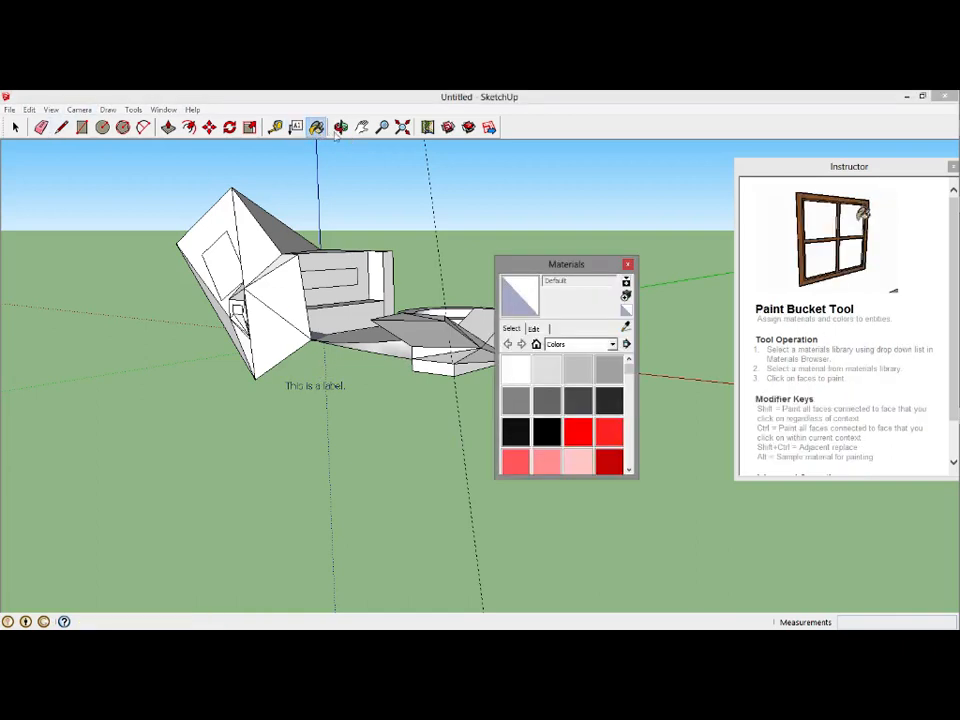
{"action": "left_click", "coordinate": [551, 436]}
{"action": "left_click", "coordinate": [311, 281]}
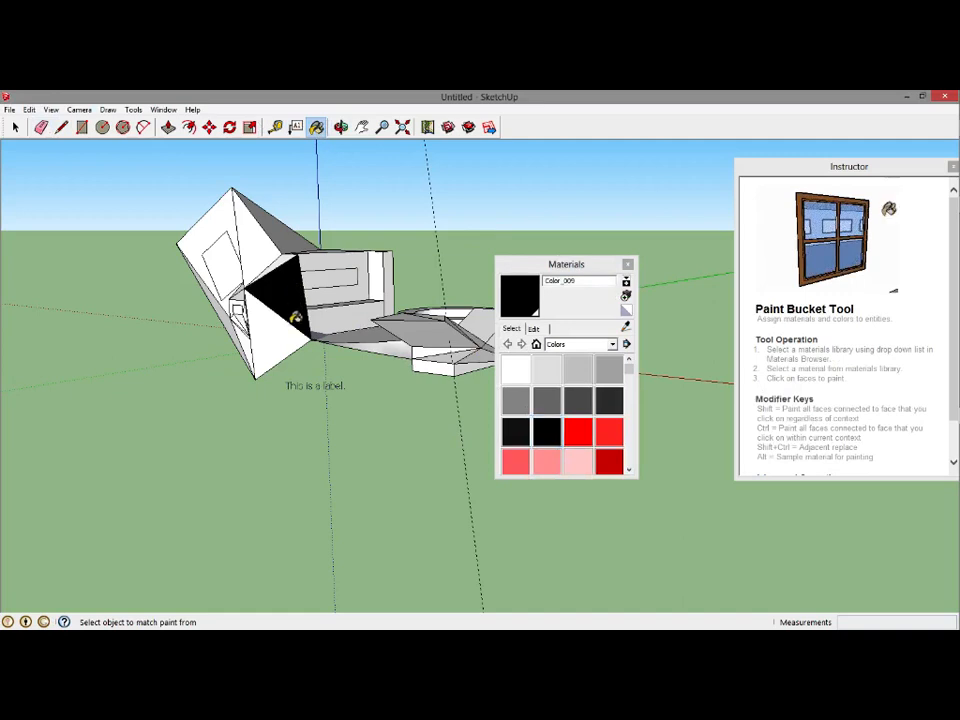
{"action": "left_click", "coordinate": [576, 431]}
{"action": "left_click", "coordinate": [255, 224]}
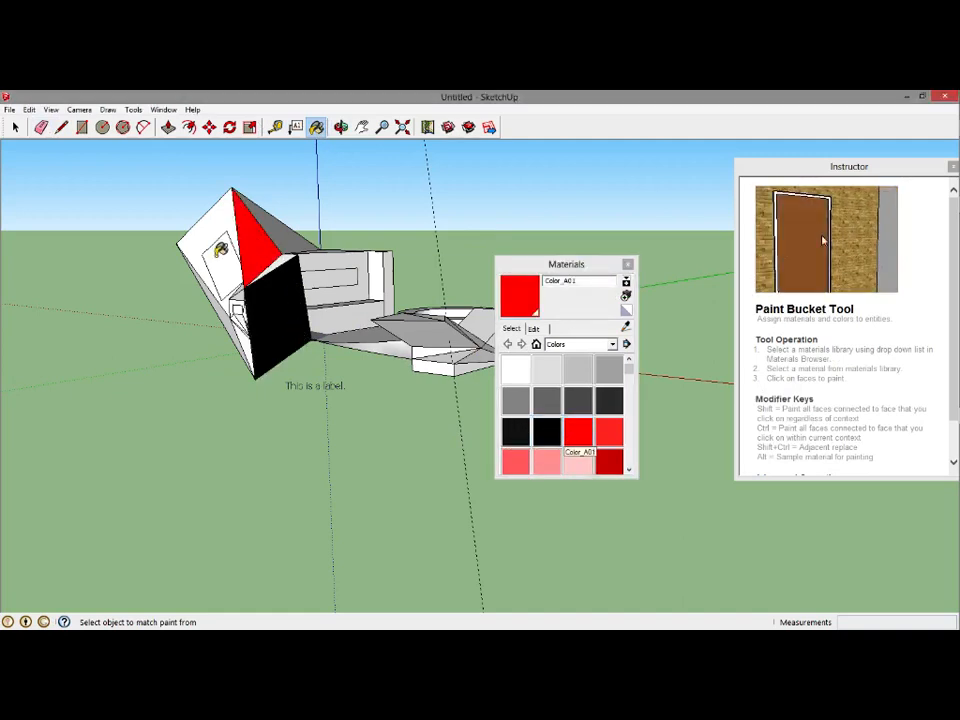
{"action": "left_click", "coordinate": [217, 253]}
Apply the Fencing_Diamond_Mesh material to the large box's recessed wall and inner floor faces.
{"action": "left_click", "coordinate": [612, 345]}
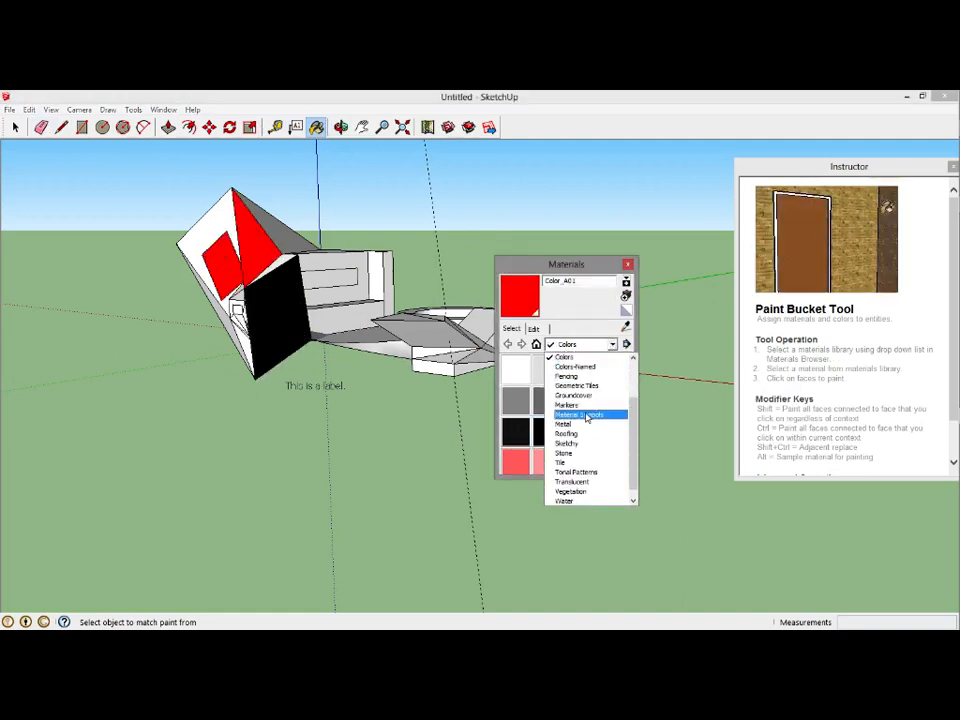
{"action": "left_click", "coordinate": [578, 377]}
{"action": "left_click", "coordinate": [578, 372]}
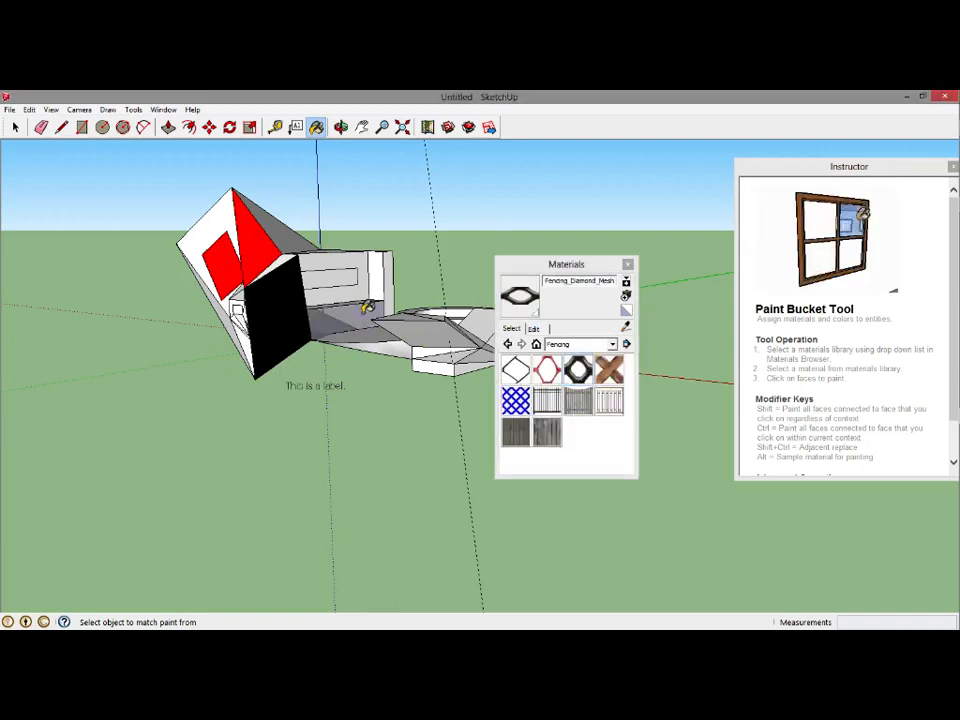
{"action": "left_click", "coordinate": [366, 273]}
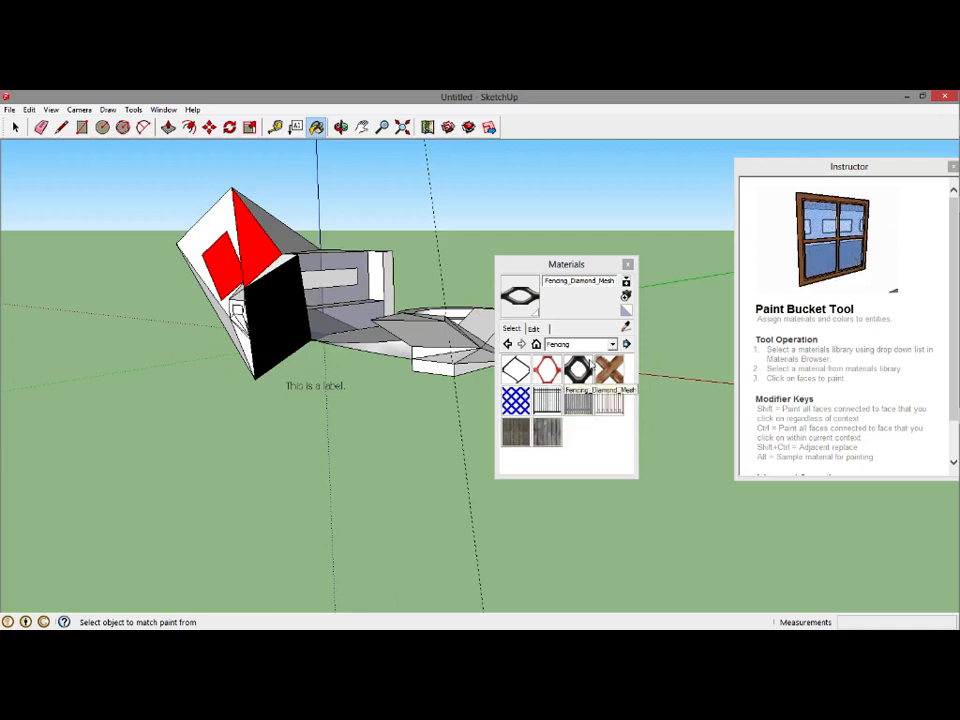
Apply the Water_Deep material to the small box's slanted top and the large box's shaded triangular face, and close the materials browser.
{"action": "left_click", "coordinate": [583, 345]}
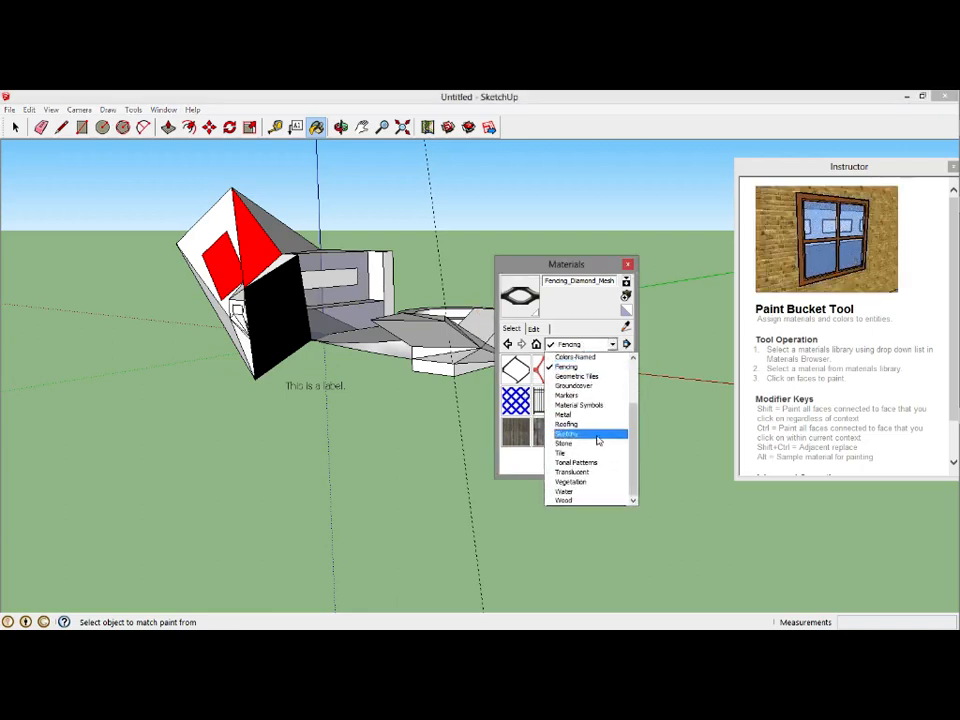
{"action": "left_click", "coordinate": [580, 491]}
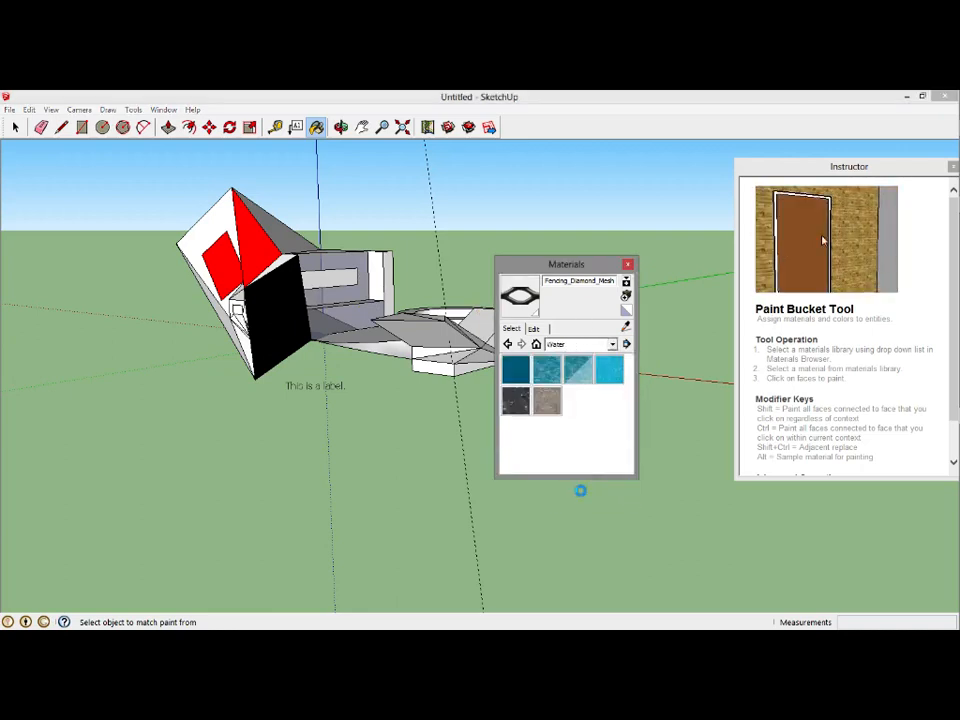
{"action": "left_click", "coordinate": [517, 370]}
{"action": "left_click", "coordinate": [432, 330]}
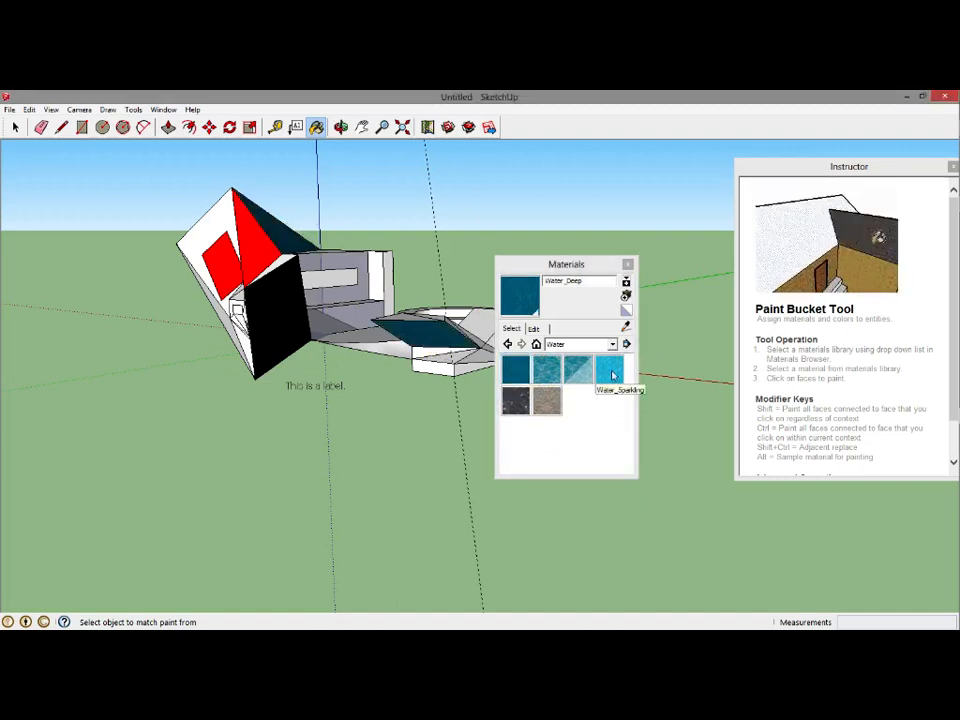
{"action": "left_click", "coordinate": [628, 264]}
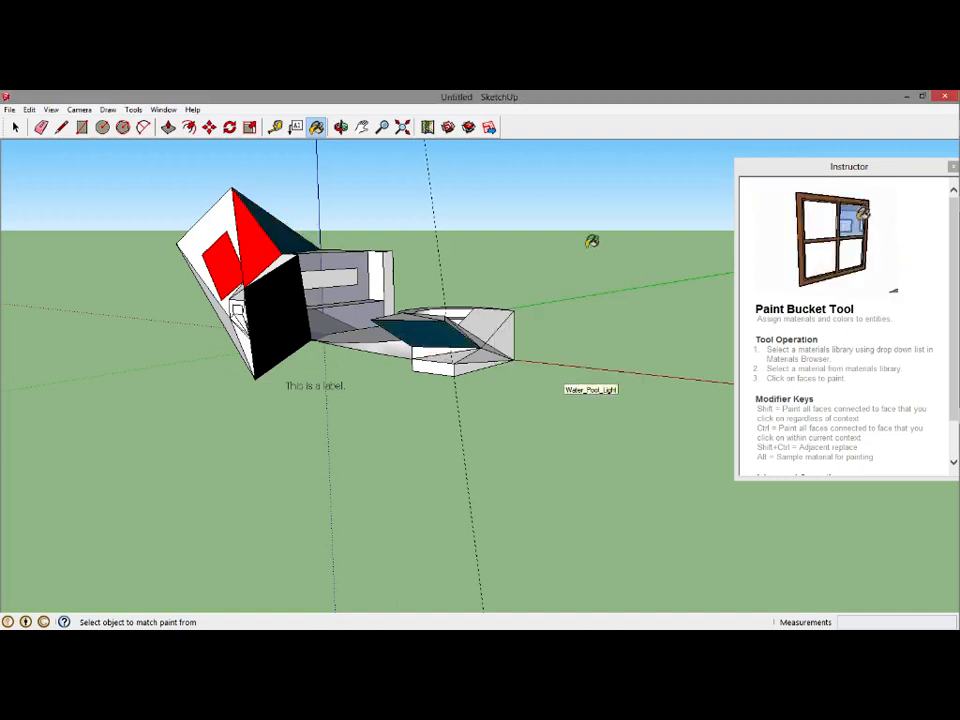
Orbit to a raised view of the model's far side and pan across the shapes.
{"action": "left_click", "coordinate": [341, 128]}
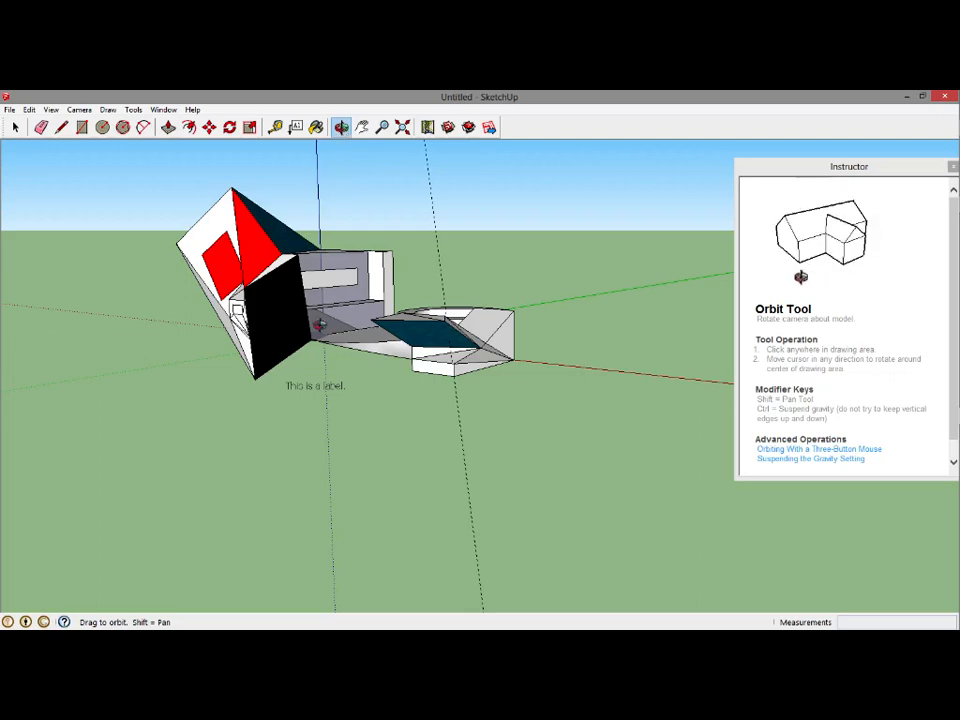
{"action": "left_click_drag", "start_coordinate": [228, 338], "coordinate": [378, 377]}
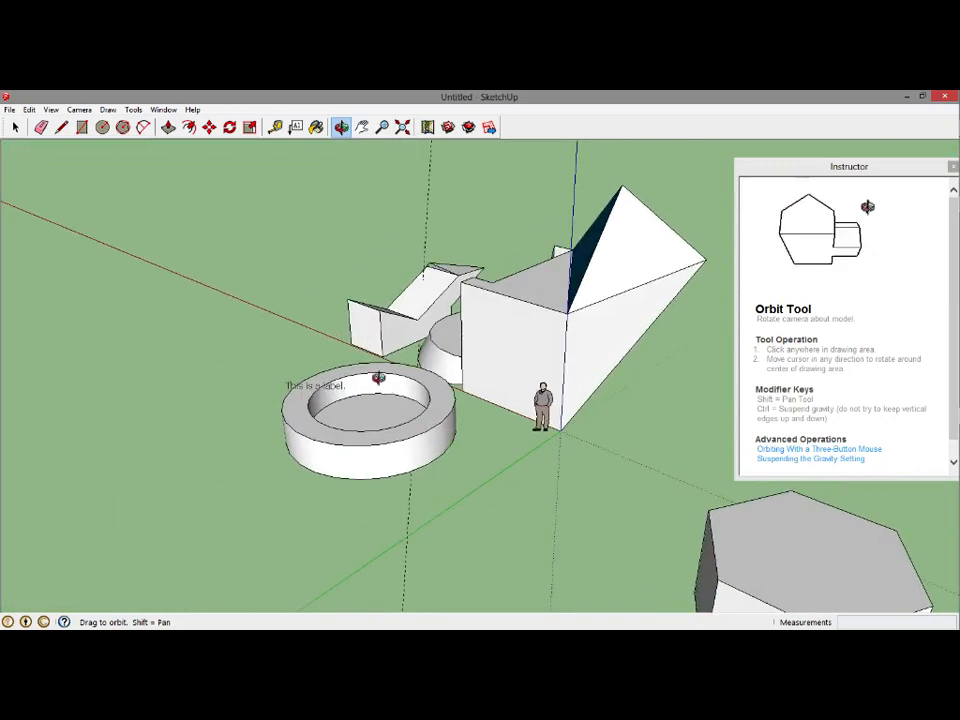
{"action": "right_click", "coordinate": [381, 270]}
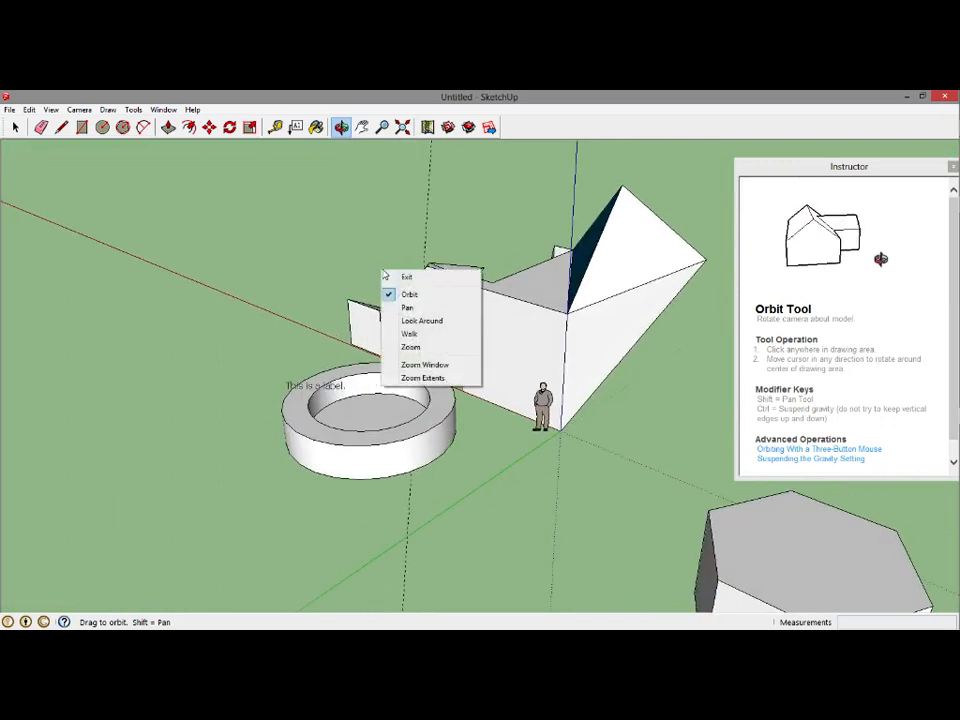
{"action": "left_click", "coordinate": [436, 309]}
{"action": "left_click_drag", "start_coordinate": [583, 448], "coordinate": [521, 549]}
{"action": "left_click_drag", "start_coordinate": [526, 379], "coordinate": [521, 268]}
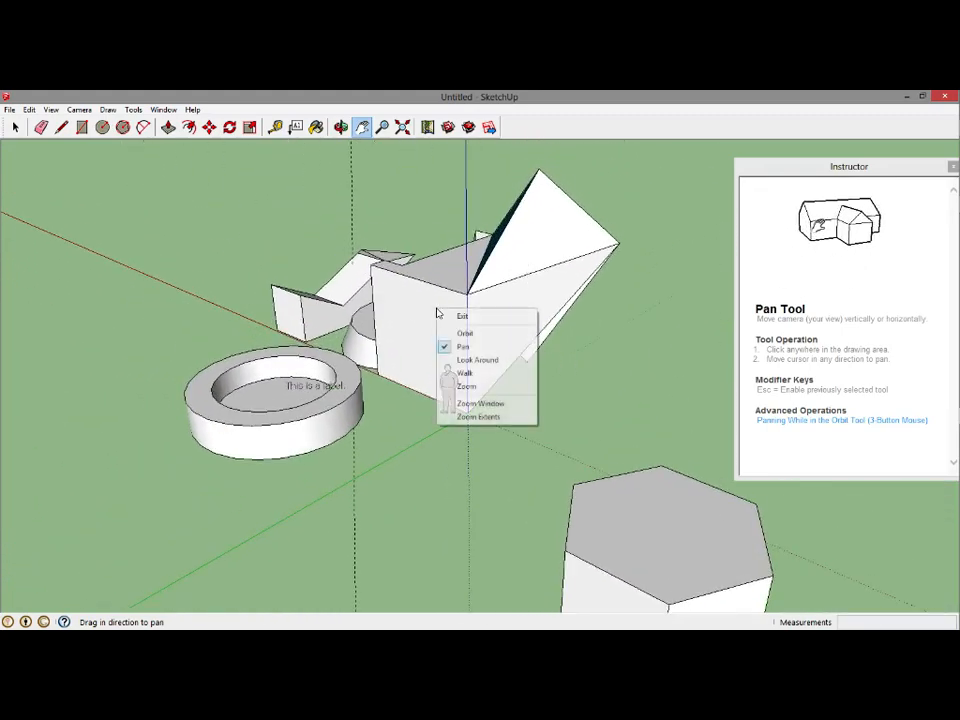
Turn the camera with Look Around and walk forward and back through the model with the Walk tool.
{"action": "left_click_drag", "start_coordinate": [509, 360], "coordinate": [651, 414]}
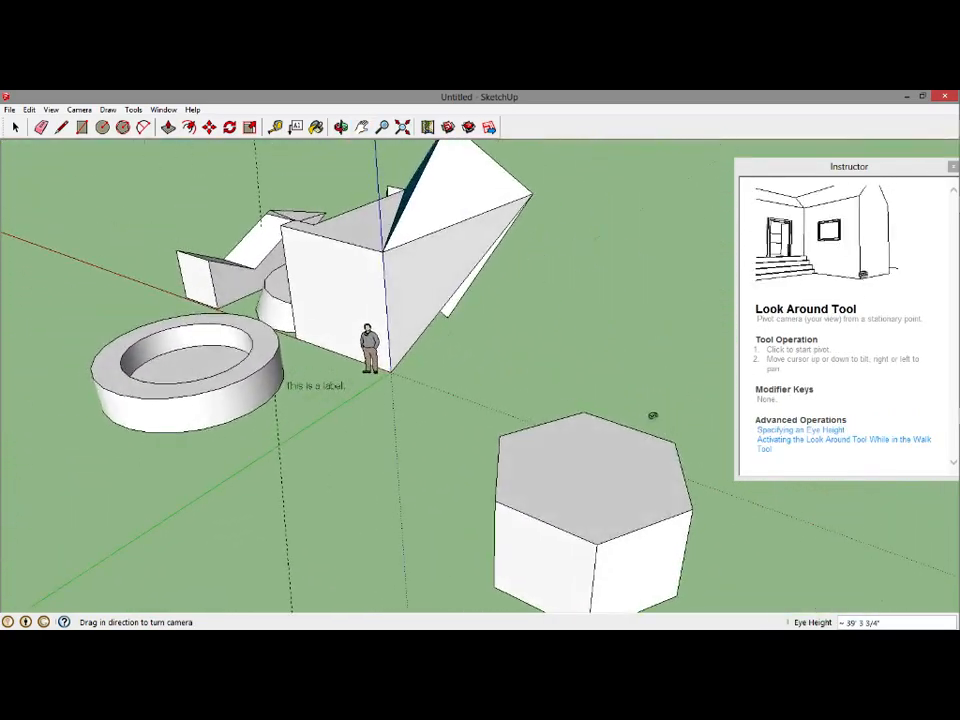
{"action": "right_click", "coordinate": [520, 348]}
{"action": "left_click", "coordinate": [610, 411]}
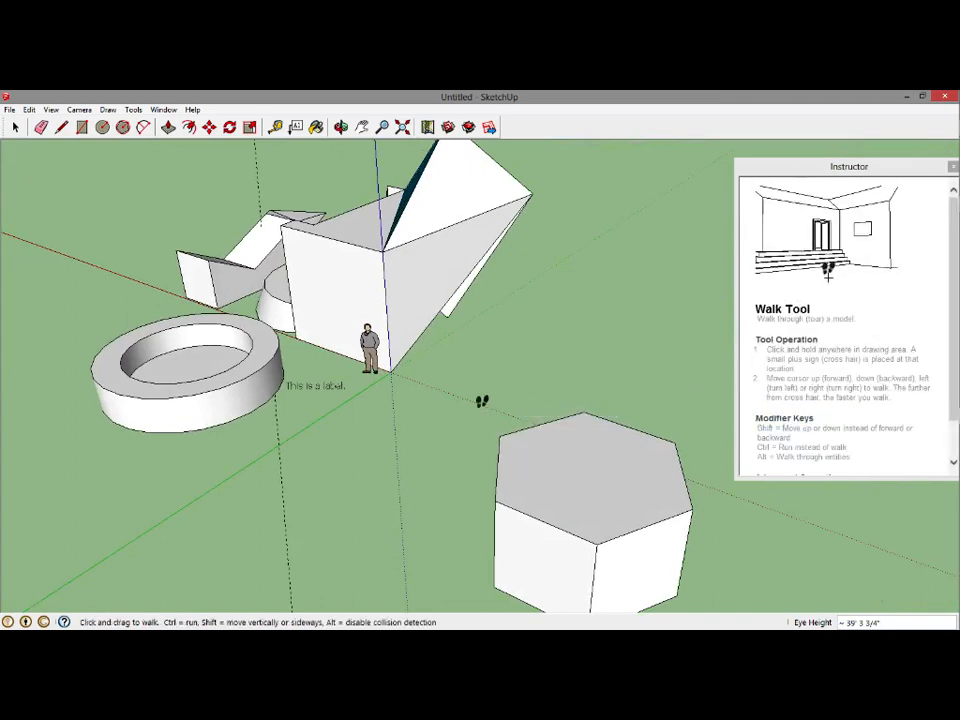
{"action": "left_click_drag", "start_coordinate": [378, 483], "coordinate": [330, 263]}
{"action": "left_click_drag", "start_coordinate": [291, 262], "coordinate": [321, 540]}
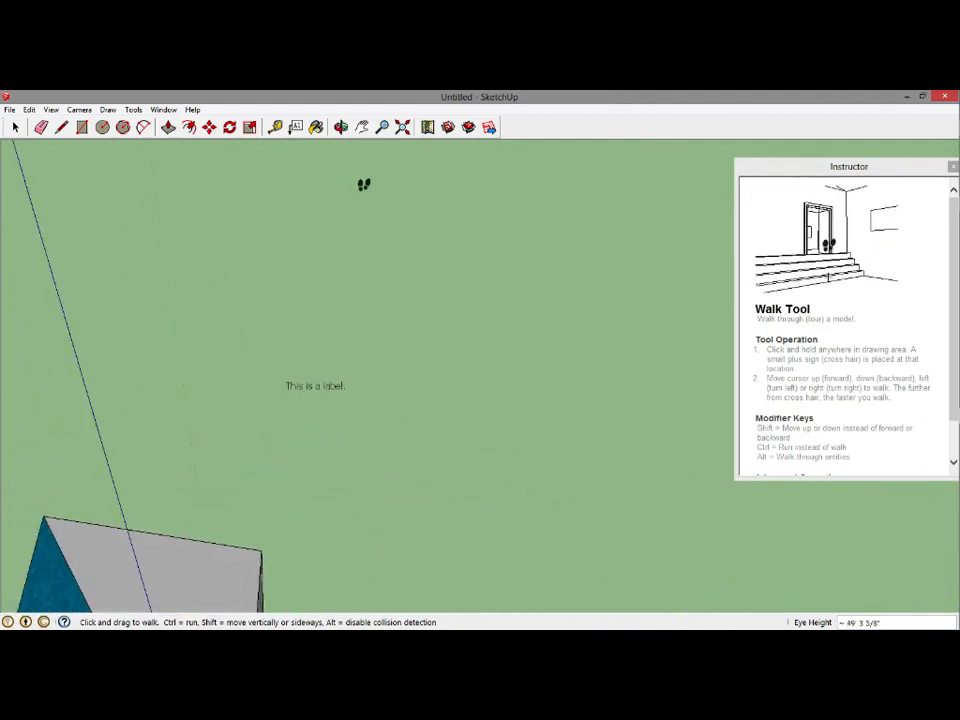
Orbit from the overhead position to a near ground-level side view of the large box.
{"action": "right_click", "coordinate": [393, 289]}
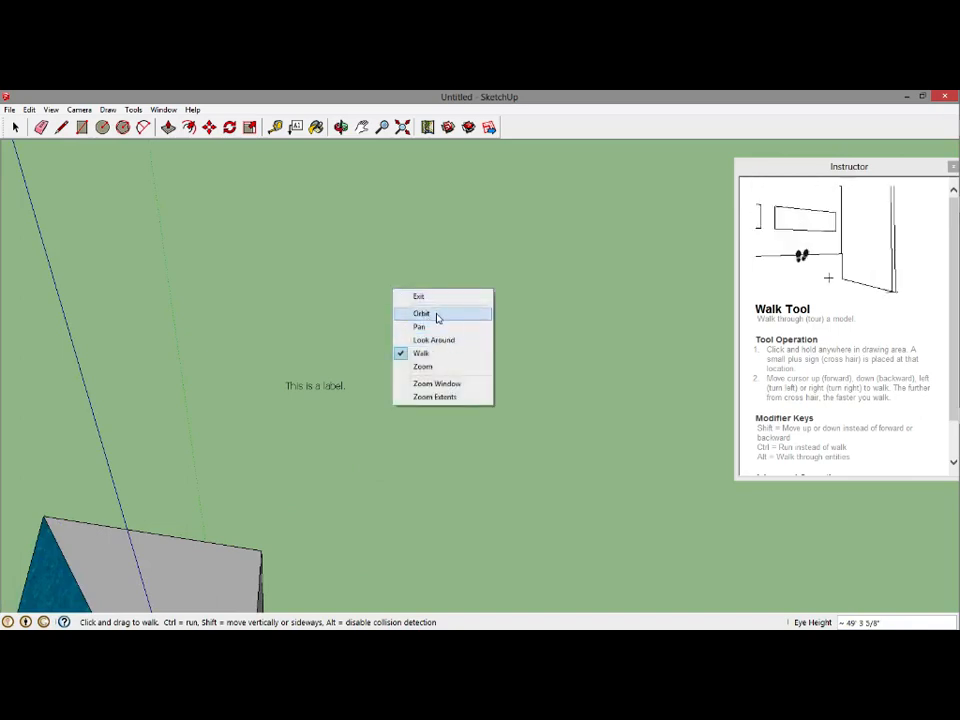
{"action": "left_click", "coordinate": [421, 313]}
{"action": "left_click_drag", "start_coordinate": [566, 409], "coordinate": [375, 304]}
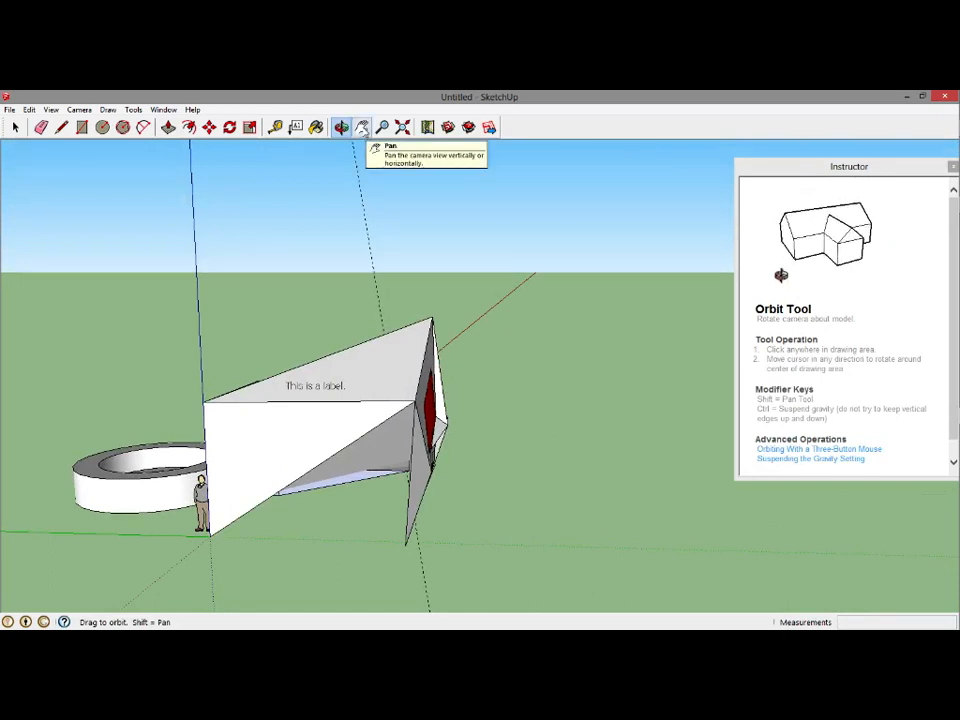
Try the Pan and Zoom tools and zoom in on the large box's white side wall.
{"action": "left_click", "coordinate": [362, 128]}
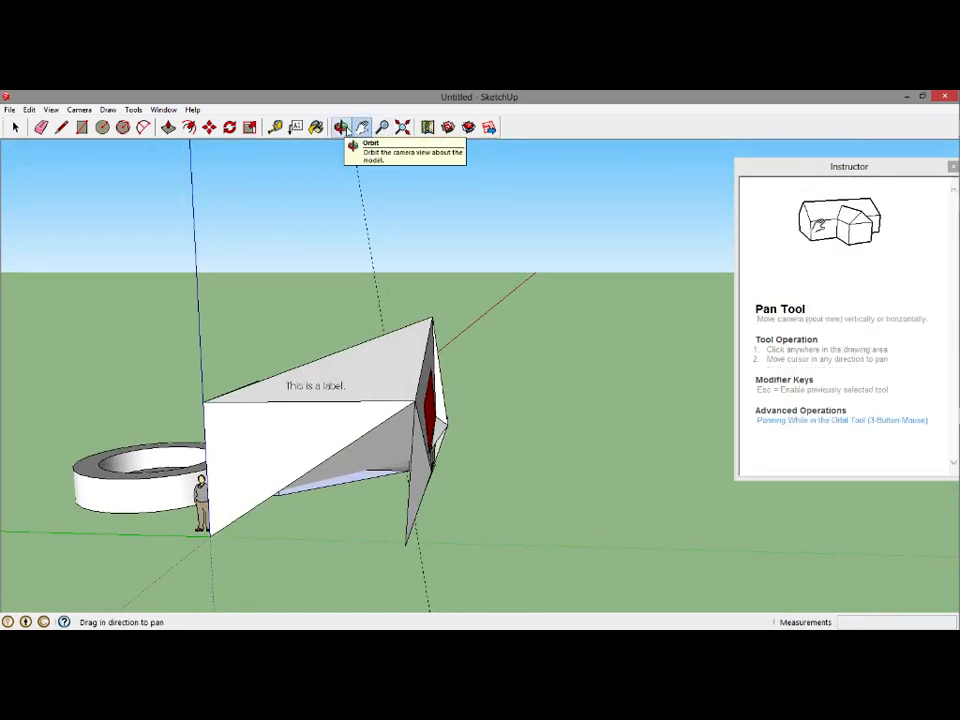
{"action": "left_click", "coordinate": [382, 128]}
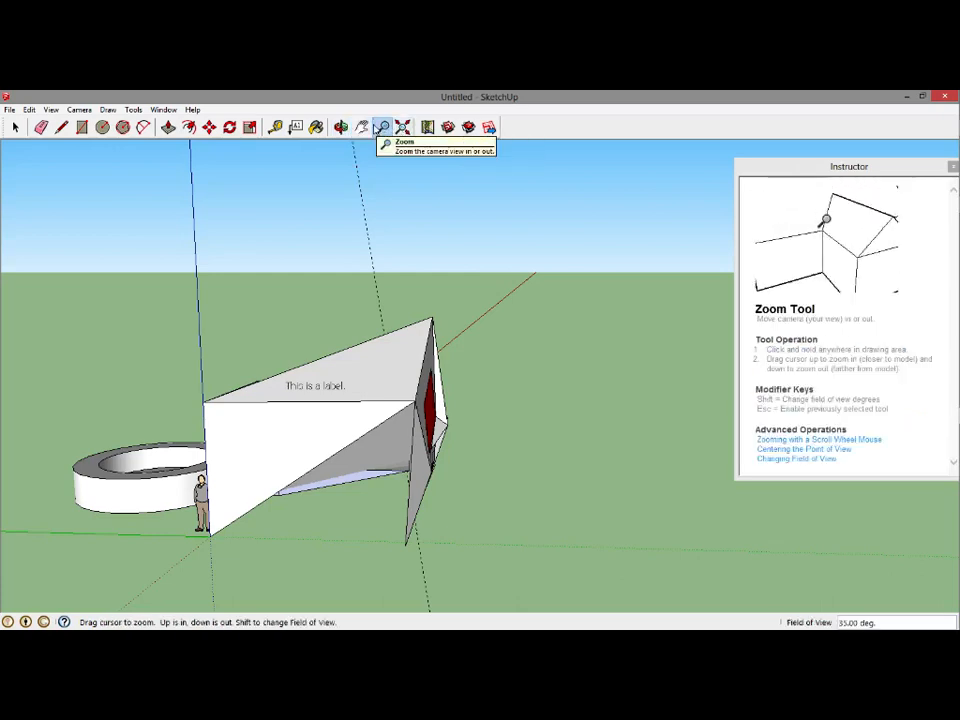
{"action": "scroll", "coordinate": [367, 399], "scroll_direction": "down", "scroll_amount": 3}
{"action": "scroll", "coordinate": [364, 406], "scroll_direction": "up", "scroll_amount": 3}
{"action": "scroll", "coordinate": [354, 417], "scroll_direction": "up", "scroll_amount": 3}
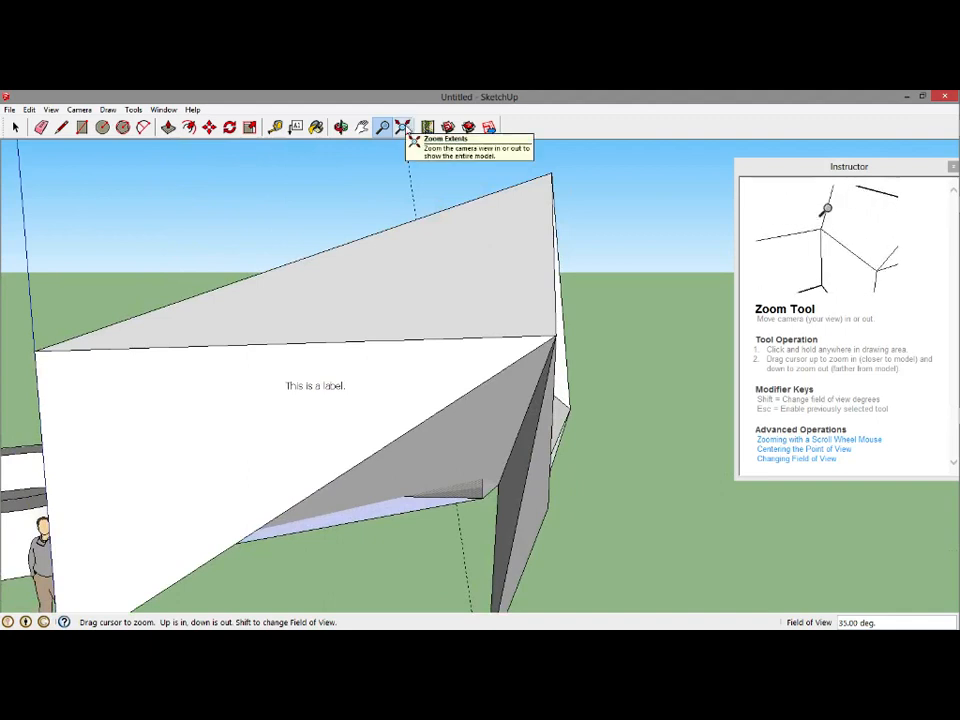
Zoom the view to the model's extents and adjust the zoom around the hexagonal block, ring and large box.
{"action": "left_click", "coordinate": [404, 127]}
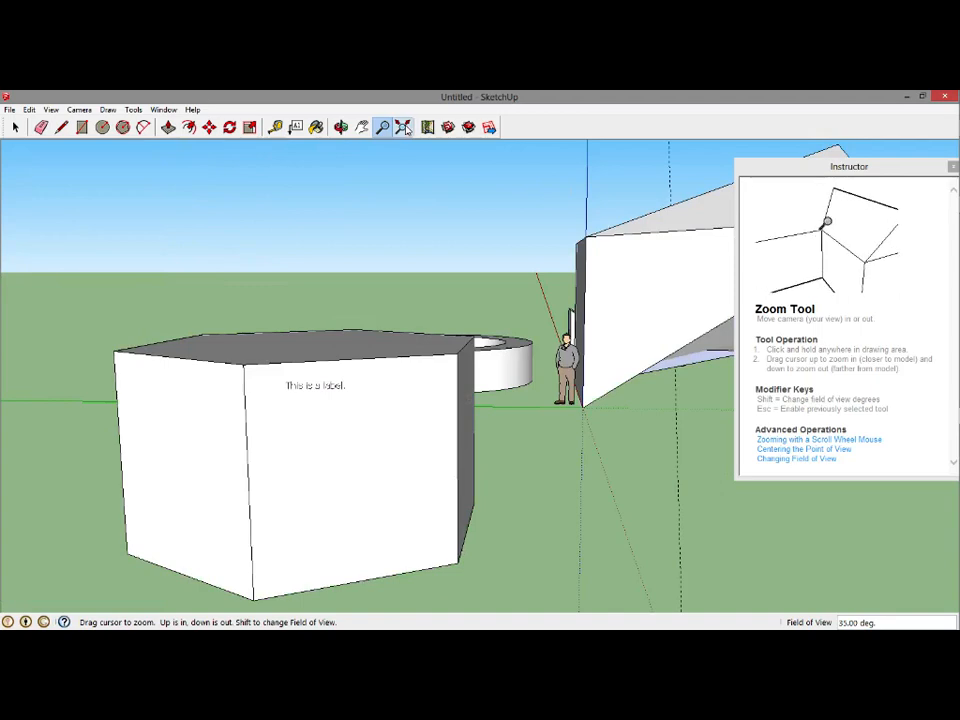
{"action": "scroll", "coordinate": [518, 455], "scroll_direction": "down", "scroll_amount": 3}
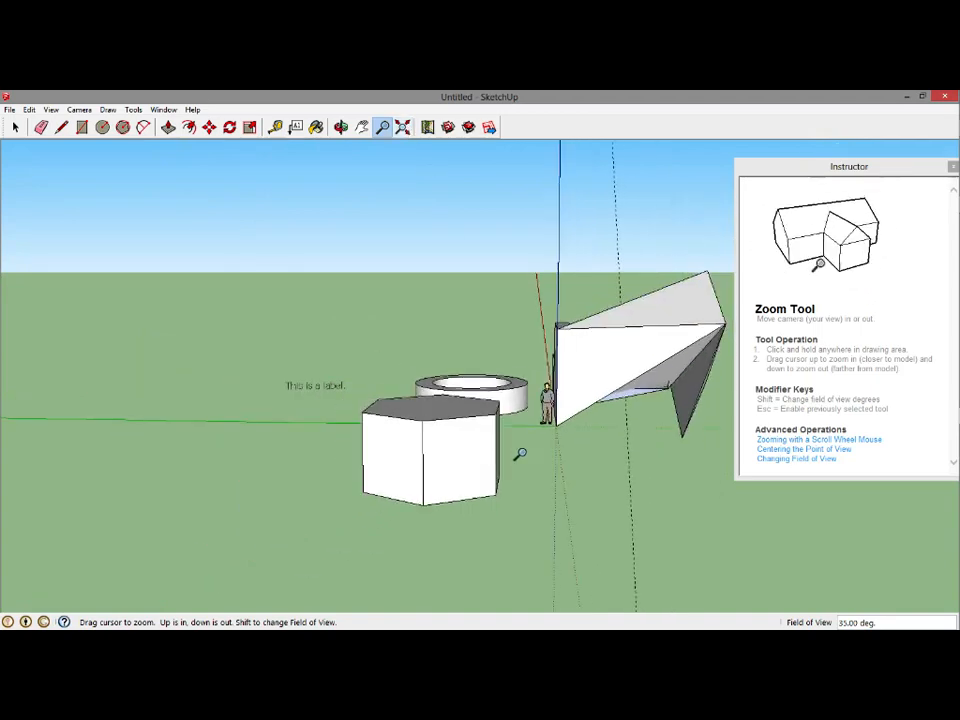
{"action": "scroll", "coordinate": [519, 455], "scroll_direction": "up", "scroll_amount": 2}
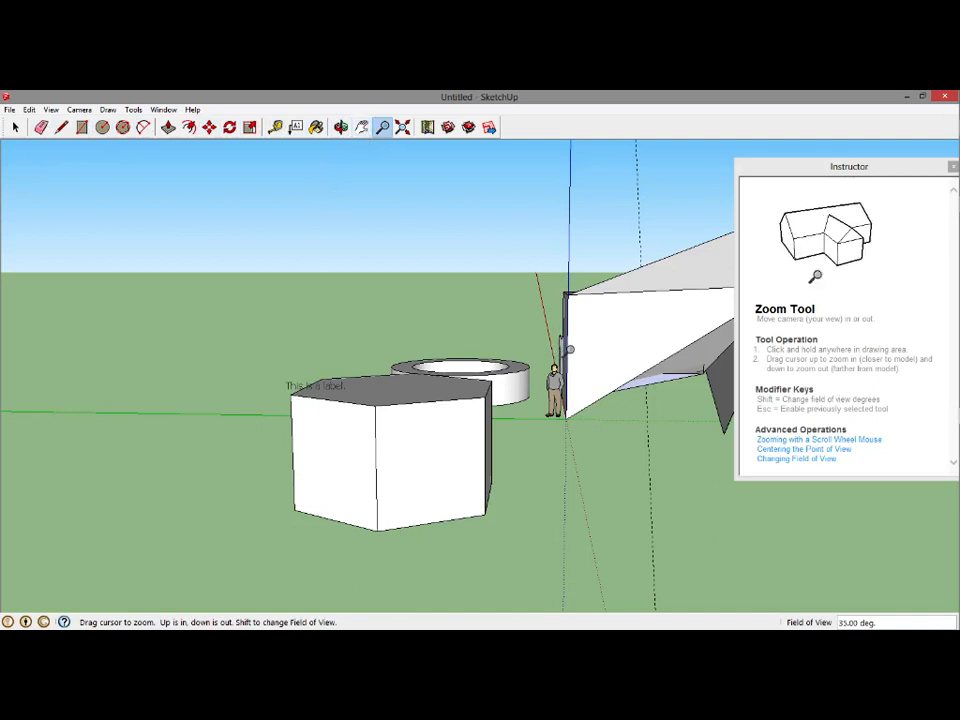
Examine the file types offered for exporting the model as a 2D graphic, and cancel without exporting.
{"action": "left_click", "coordinate": [11, 110]}
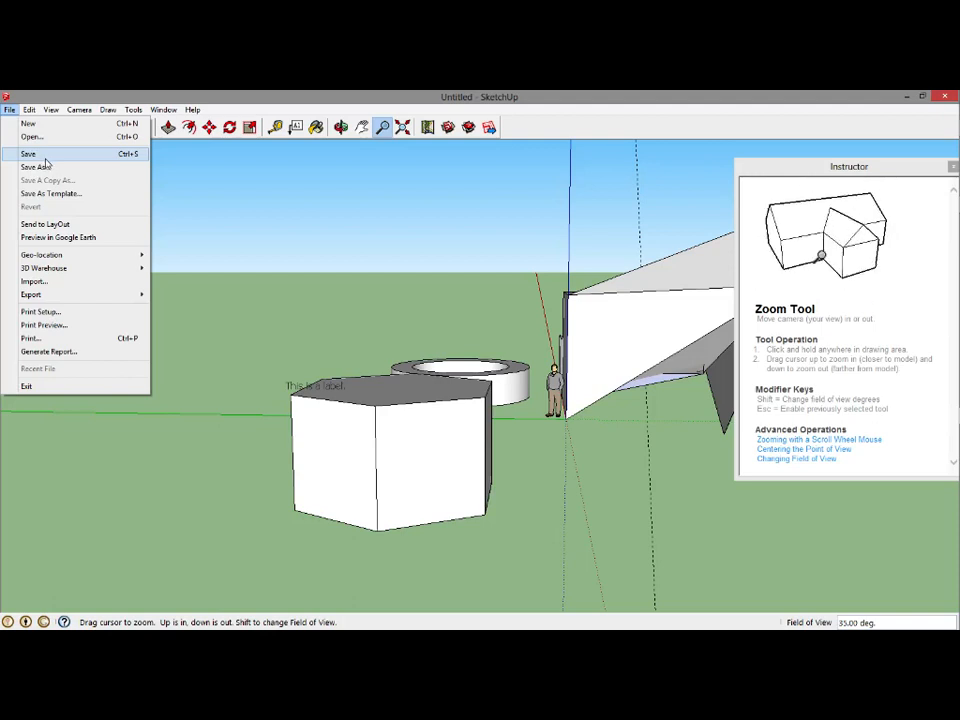
{"action": "mouse_move", "coordinate": [73, 298]}
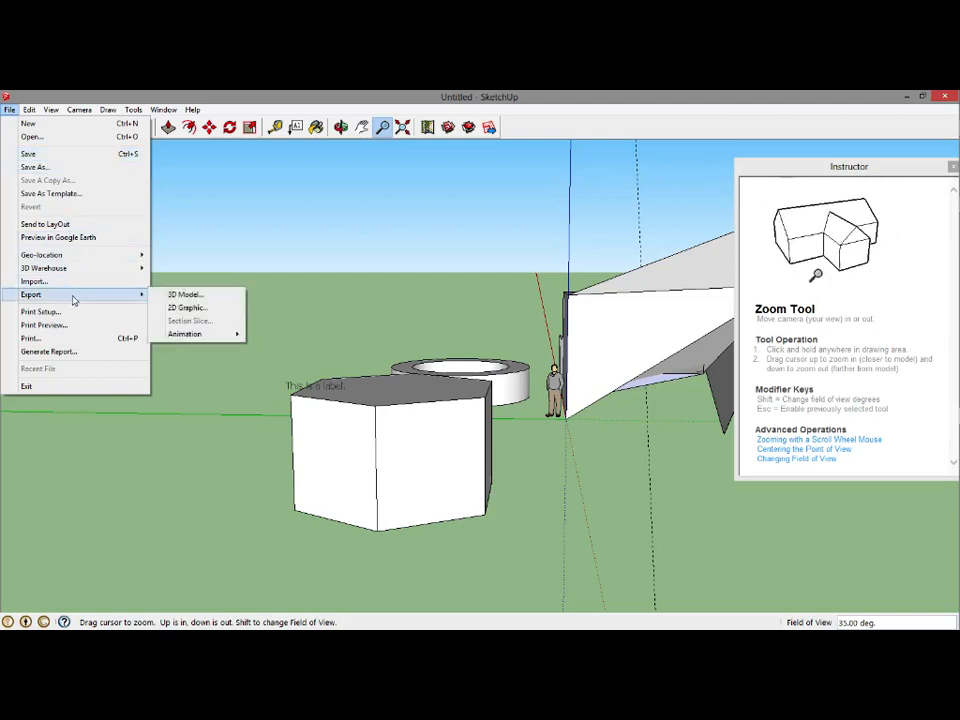
{"action": "left_click", "coordinate": [212, 310]}
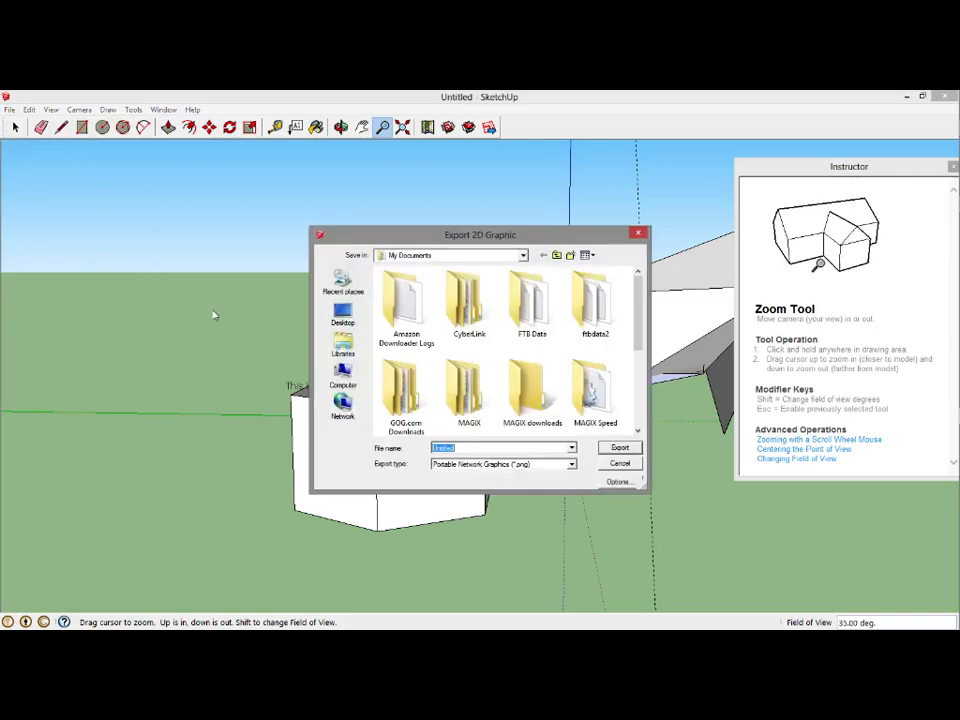
{"action": "left_click", "coordinate": [529, 466]}
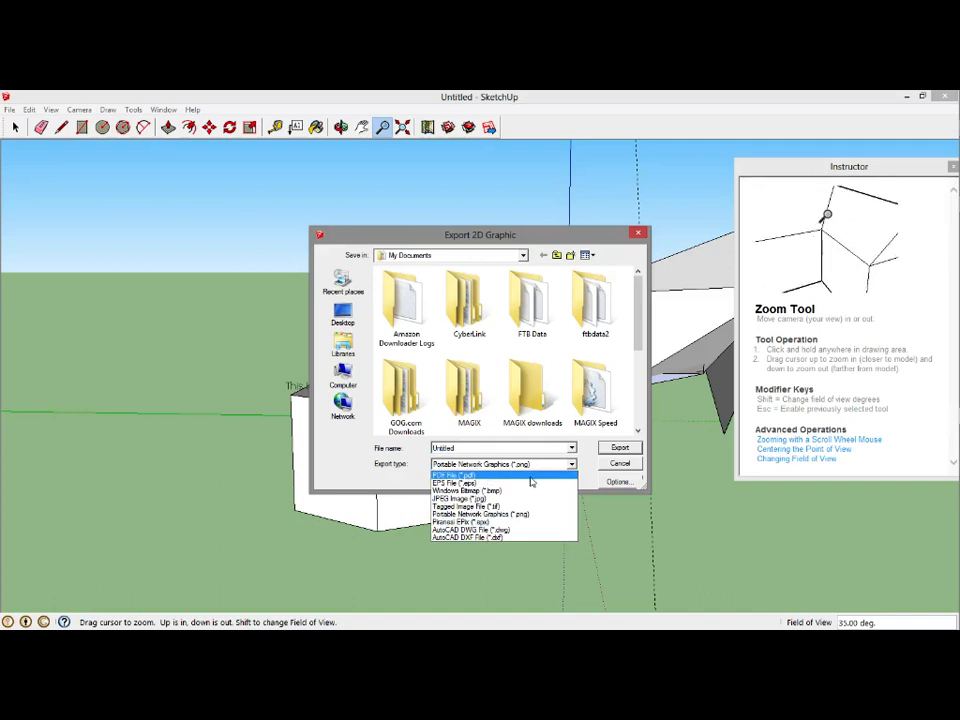
{"action": "left_click", "coordinate": [641, 236]}
{"action": "left_click", "coordinate": [640, 235]}
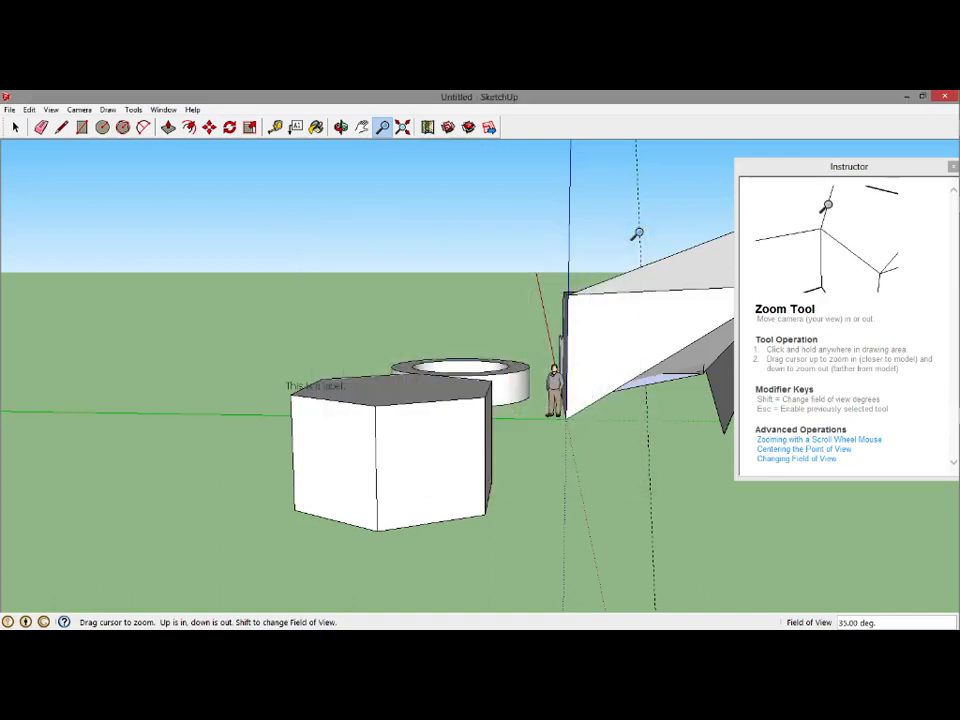